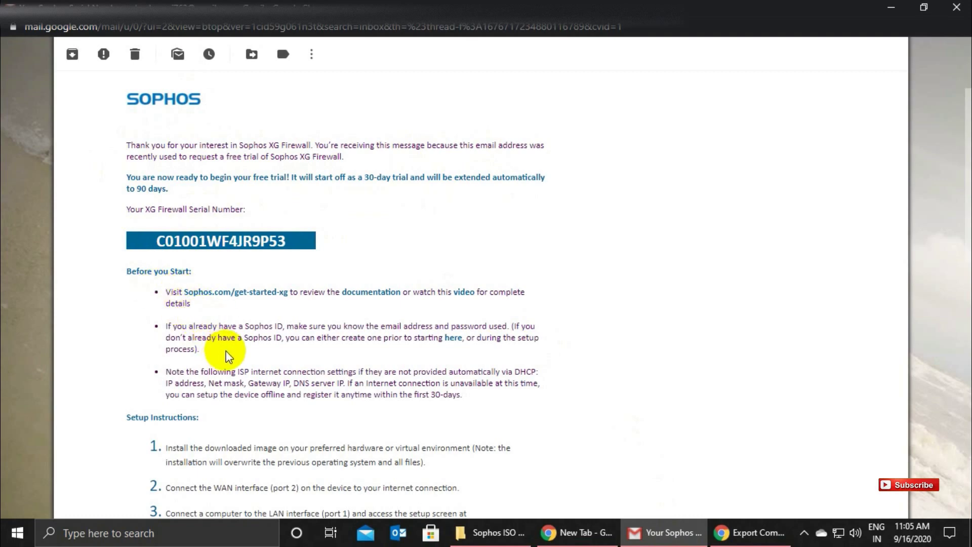
Read through the trial email's setup instructions, then minimize Gmail and the Chrome window behind it.
{"action": "scroll", "coordinate": [254, 405], "scroll_direction": "down", "scroll_amount": 3}
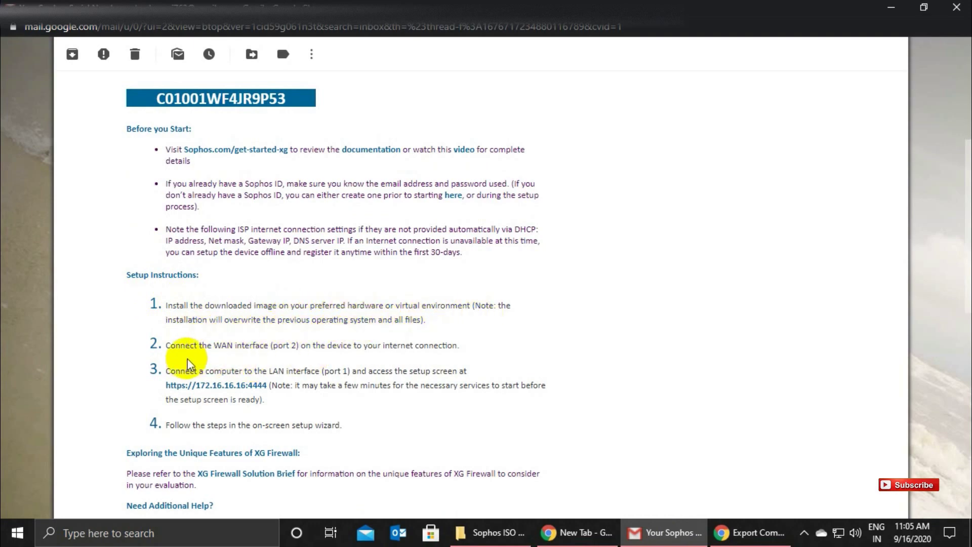
{"action": "scroll", "coordinate": [318, 357], "scroll_direction": "down", "scroll_amount": 3}
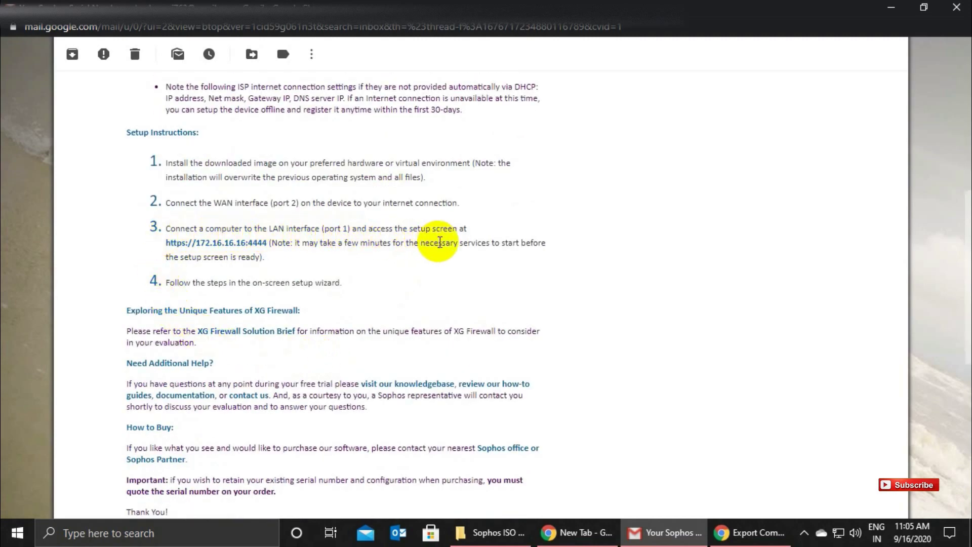
{"action": "scroll", "coordinate": [233, 294], "scroll_direction": "down", "scroll_amount": 1}
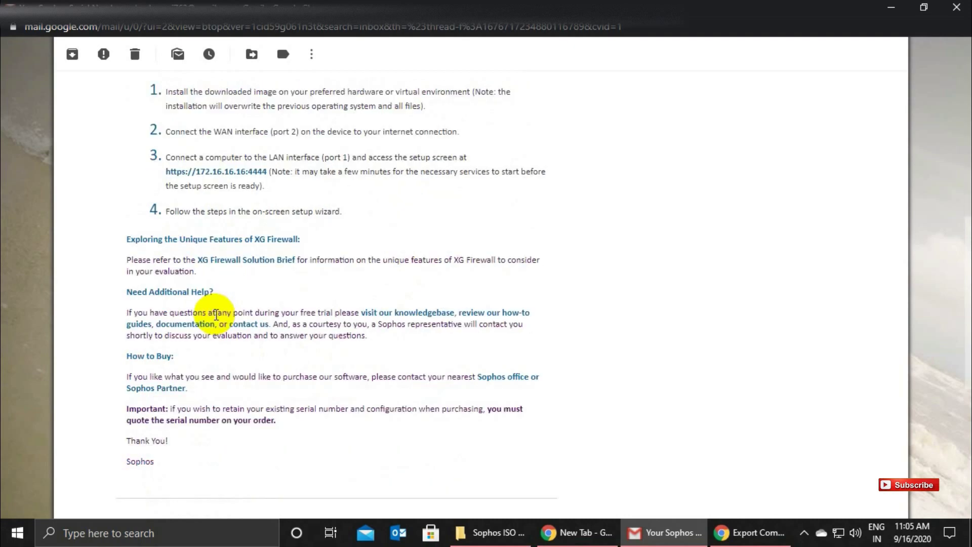
{"action": "scroll", "coordinate": [210, 357], "scroll_direction": "down", "scroll_amount": 2}
{"action": "scroll", "coordinate": [217, 390], "scroll_direction": "up", "scroll_amount": 2}
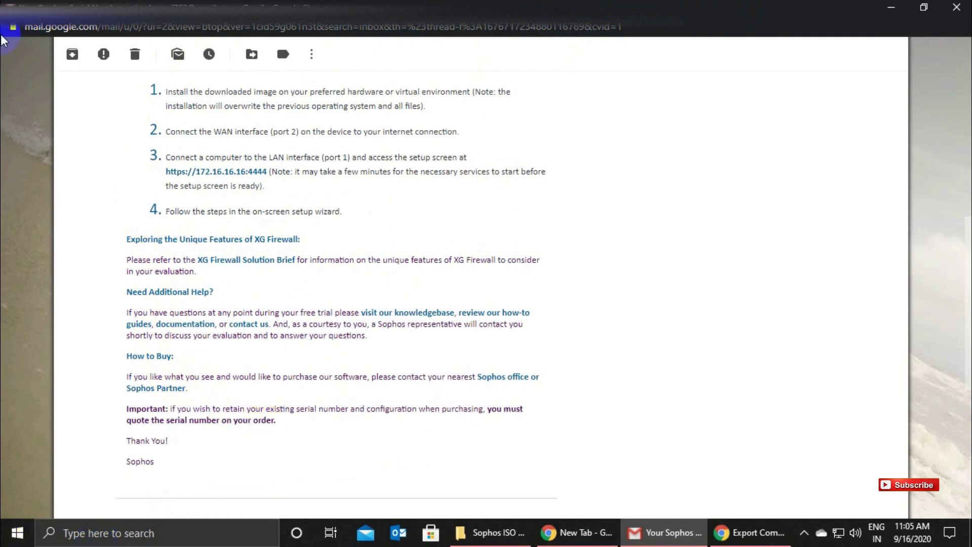
{"action": "left_click", "coordinate": [891, 8]}
{"action": "left_click", "coordinate": [890, 7]}
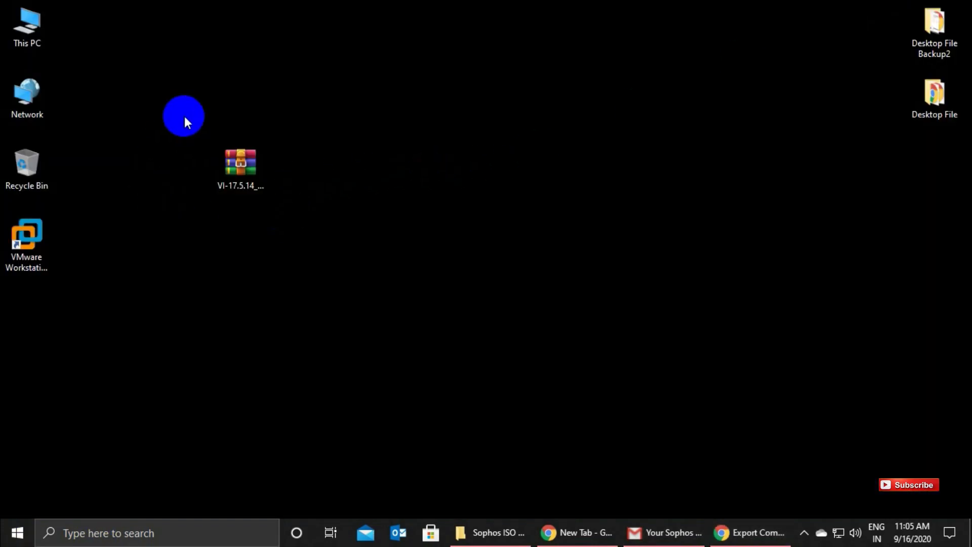
Start VMware Workstation Pro from its desktop shortcut.
{"action": "left_click", "coordinate": [246, 163]}
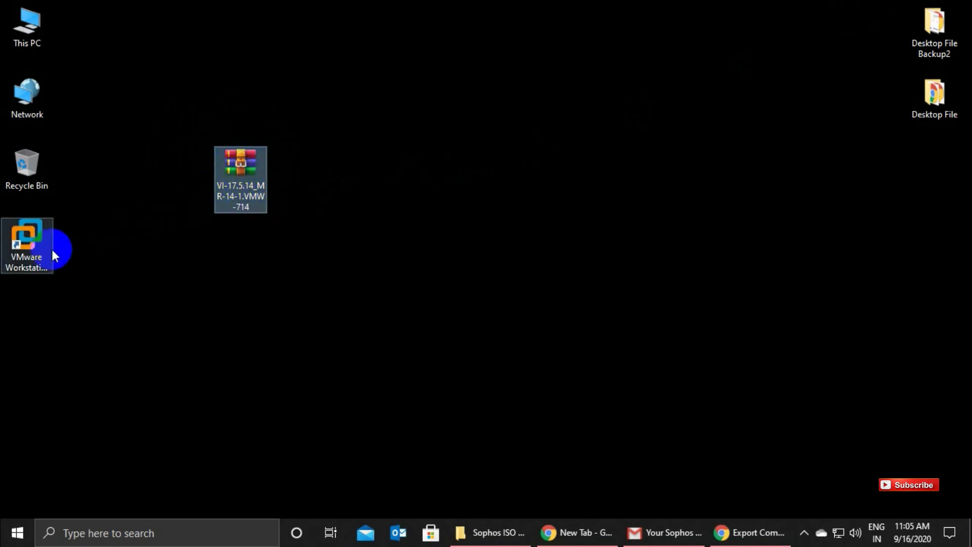
{"action": "left_click", "coordinate": [37, 247]}
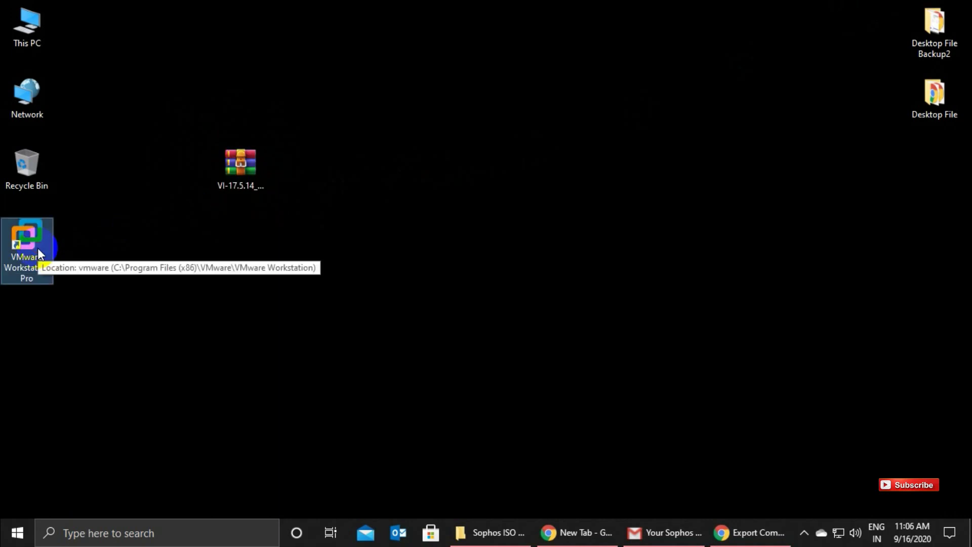
{"action": "double_click", "coordinate": [37, 248]}
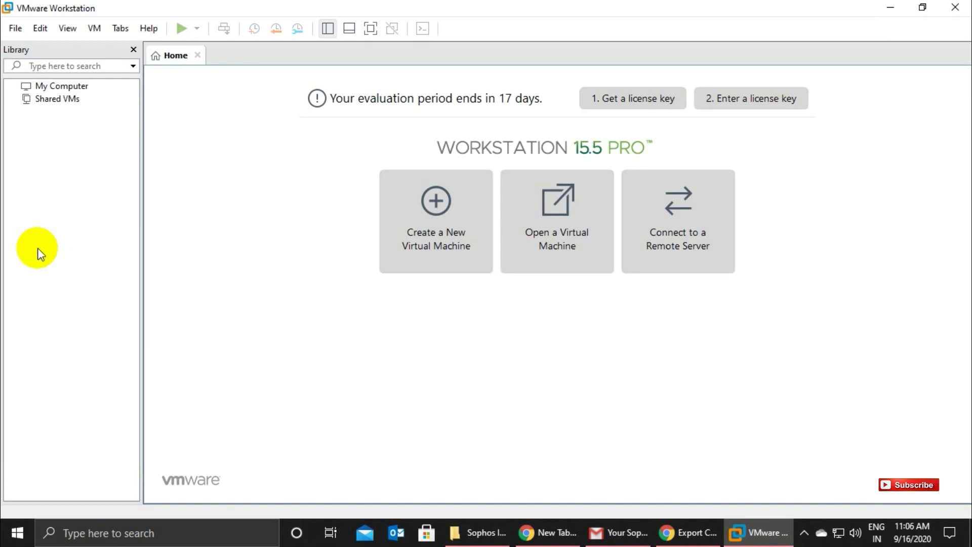
Open the sf_virtual appliance from D:\Sophos\Sophos ISO File for import.
{"action": "left_click", "coordinate": [557, 217]}
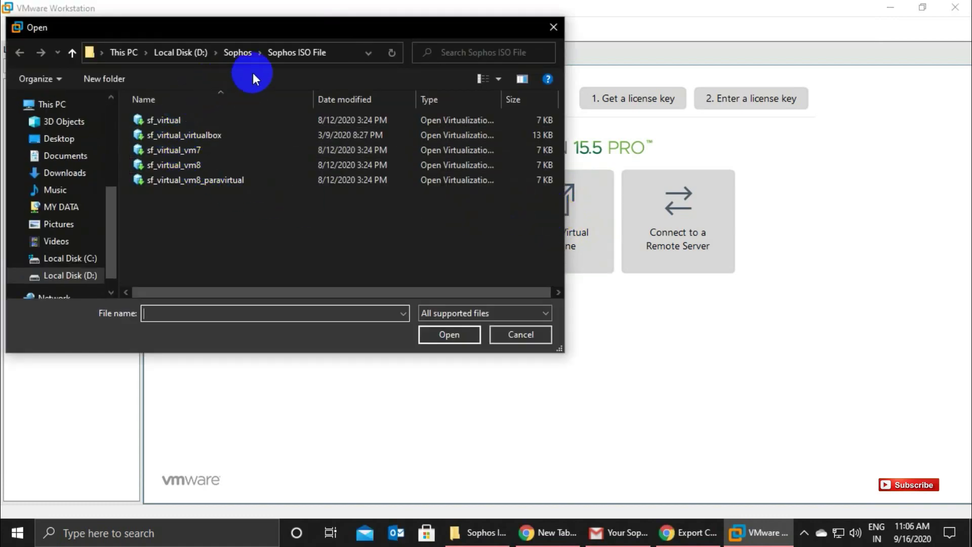
{"action": "left_click", "coordinate": [335, 53]}
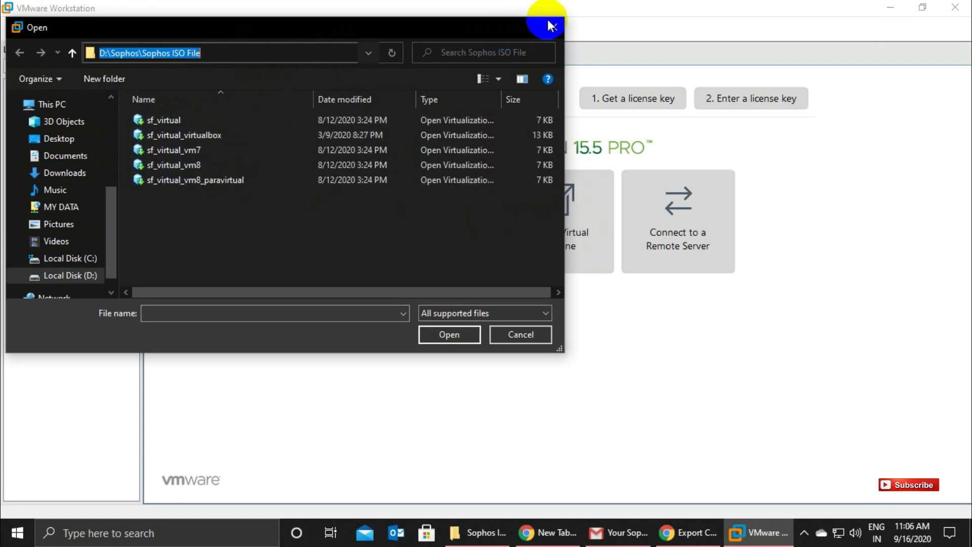
{"action": "left_click", "coordinate": [173, 120]}
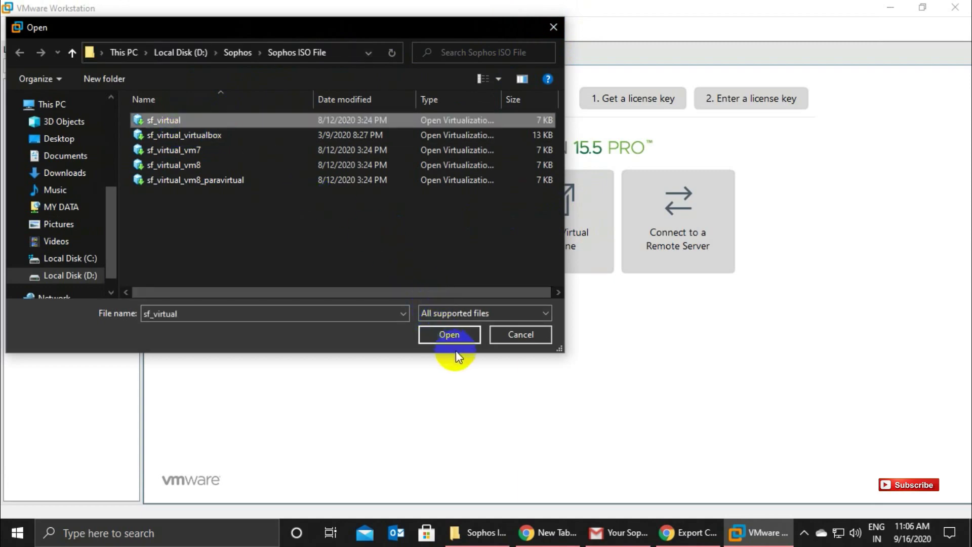
{"action": "left_click", "coordinate": [443, 337]}
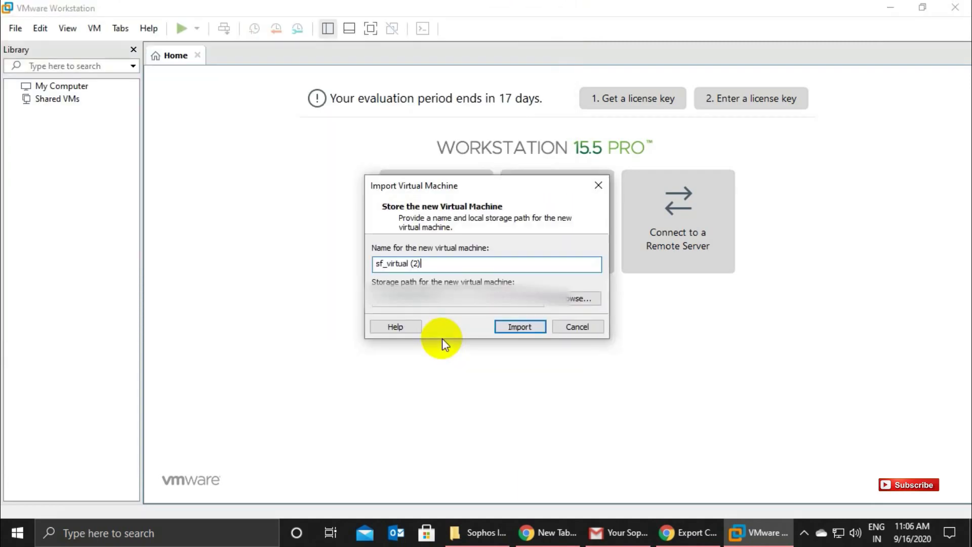
Replace the default name sf_virtual (2) with 'Sophos XG Firewall' and run the import.
{"action": "left_click_drag", "start_coordinate": [434, 264], "coordinate": [350, 265]}
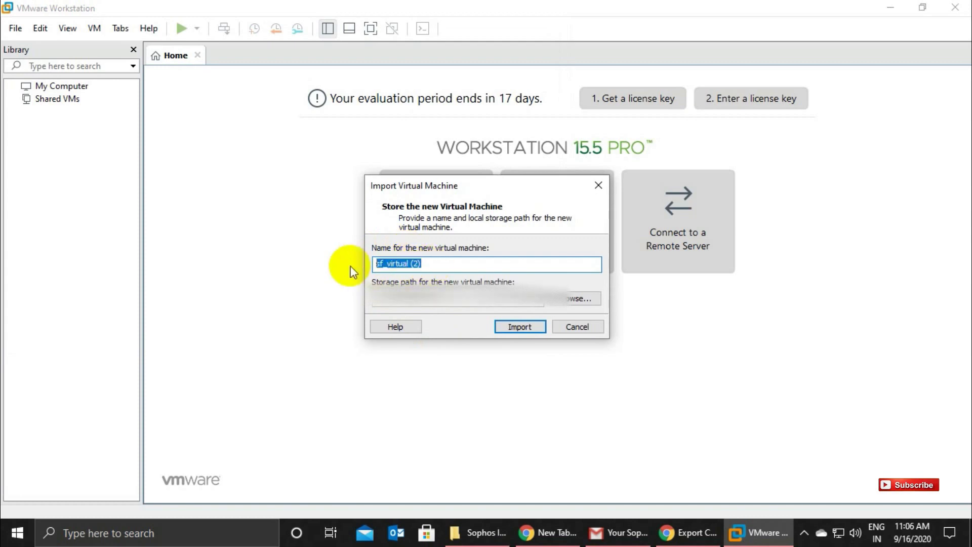
{"action": "key", "text": "BackSpace"}
{"action": "type", "text": "So"}
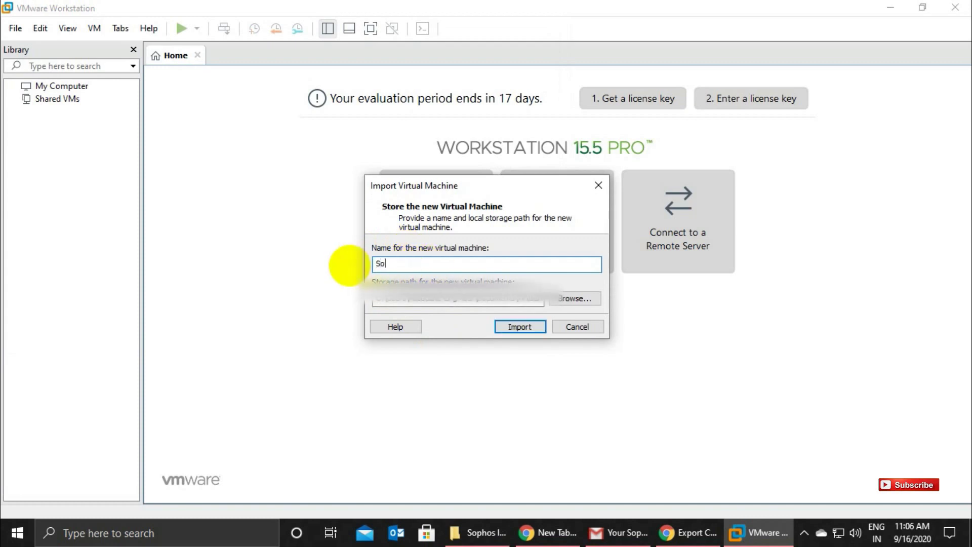
{"action": "type", "text": "phos "}
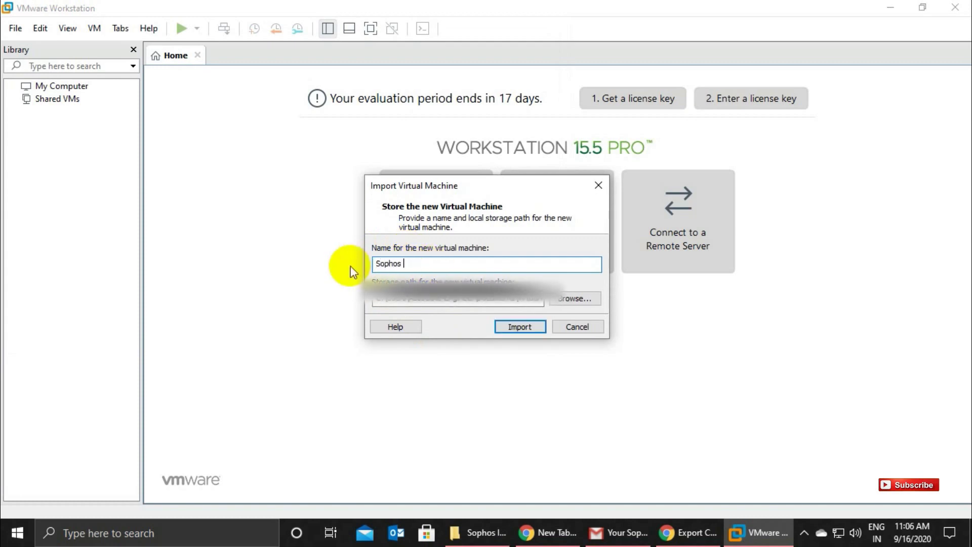
{"action": "type", "text": "XG Firewall"}
{"action": "left_click", "coordinate": [516, 330]}
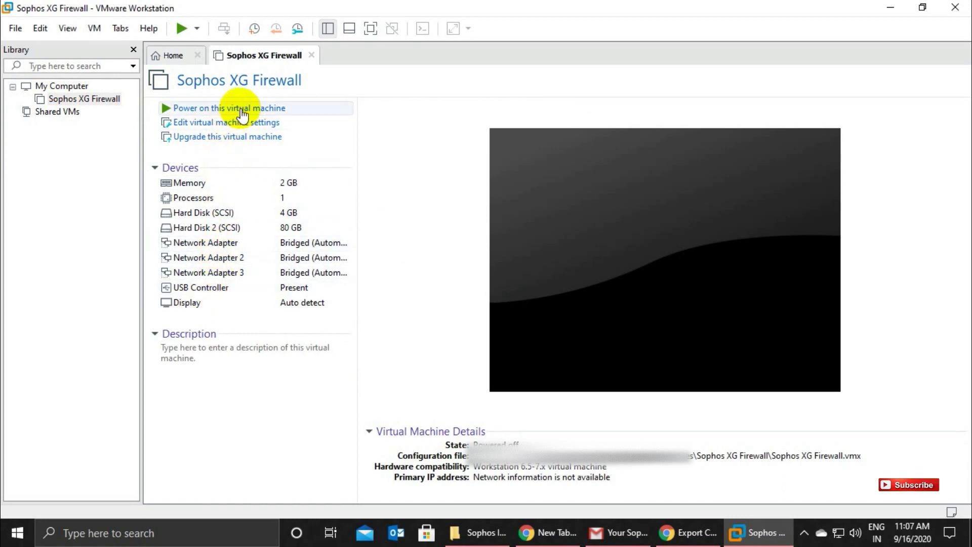
Power on the Sophos XG Firewall VM and let first boot reach the password prompt.
{"action": "left_click", "coordinate": [241, 109]}
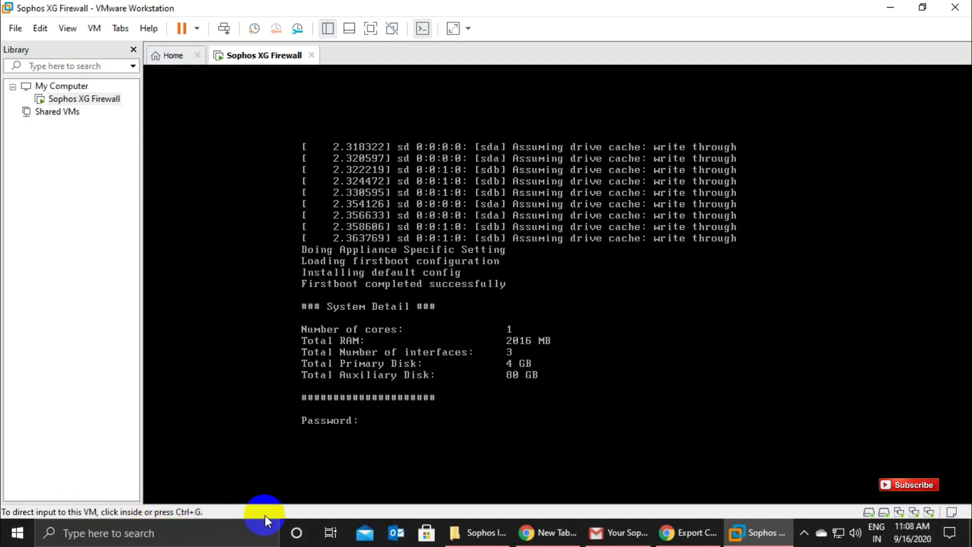
Log in at the firewall console, accept the EULA and choose 1 (Network Configuration) at the Main Menu.
{"action": "left_click", "coordinate": [557, 284]}
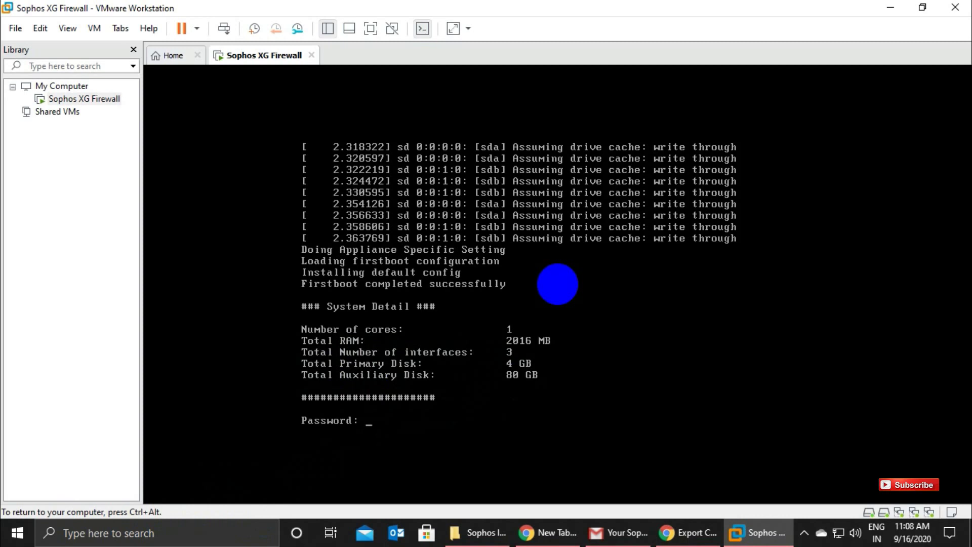
{"action": "key", "text": "Return"}
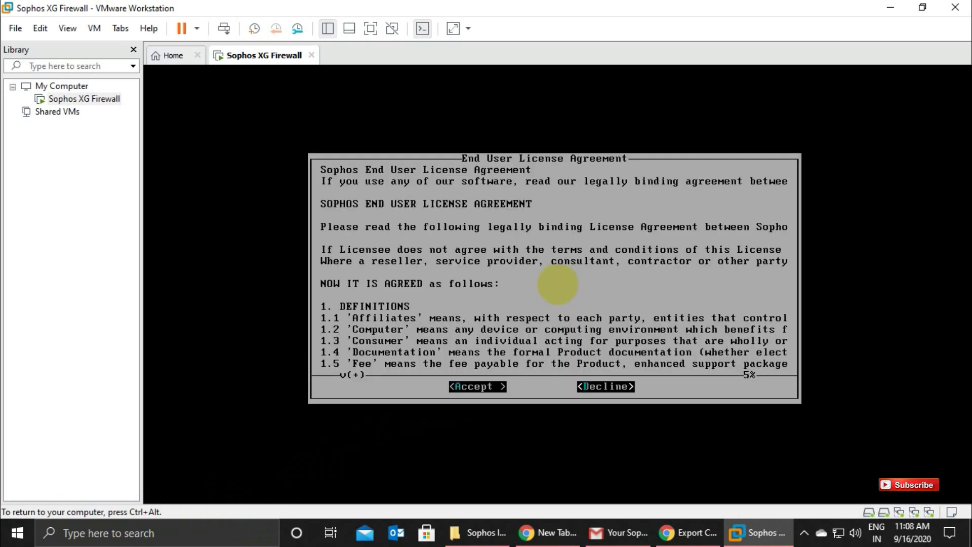
{"action": "key", "text": "Return"}
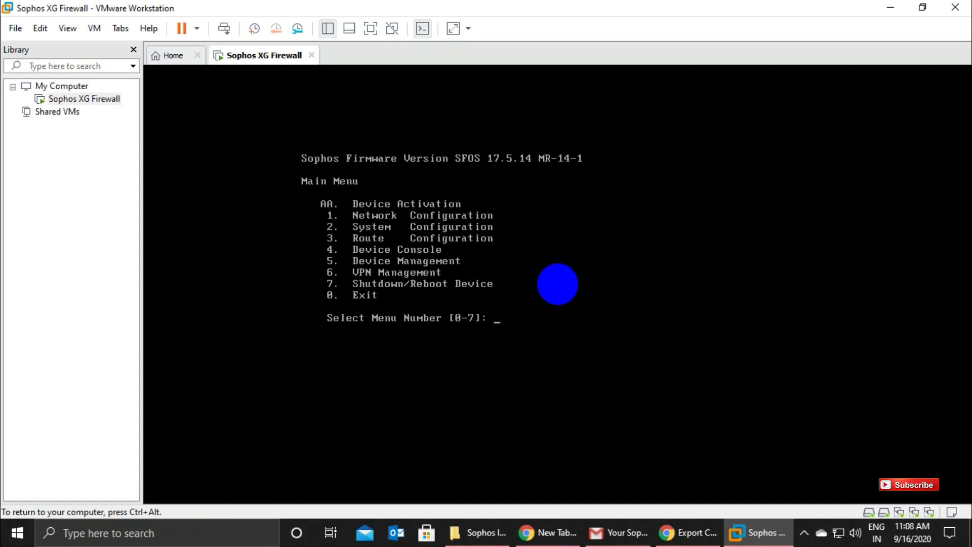
{"action": "type", "text": "1"}
{"action": "key", "text": "Return"}
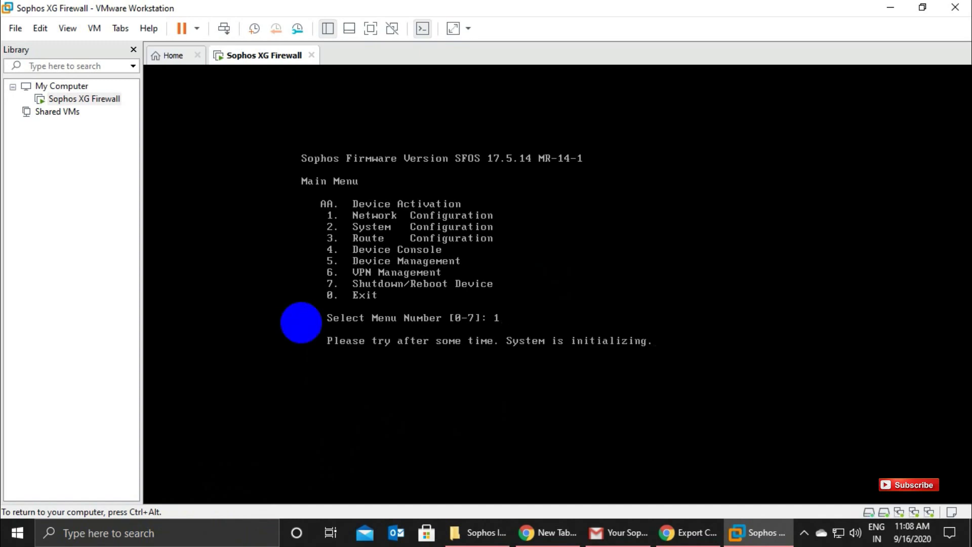
{"action": "key", "text": "ctrl+alt"}
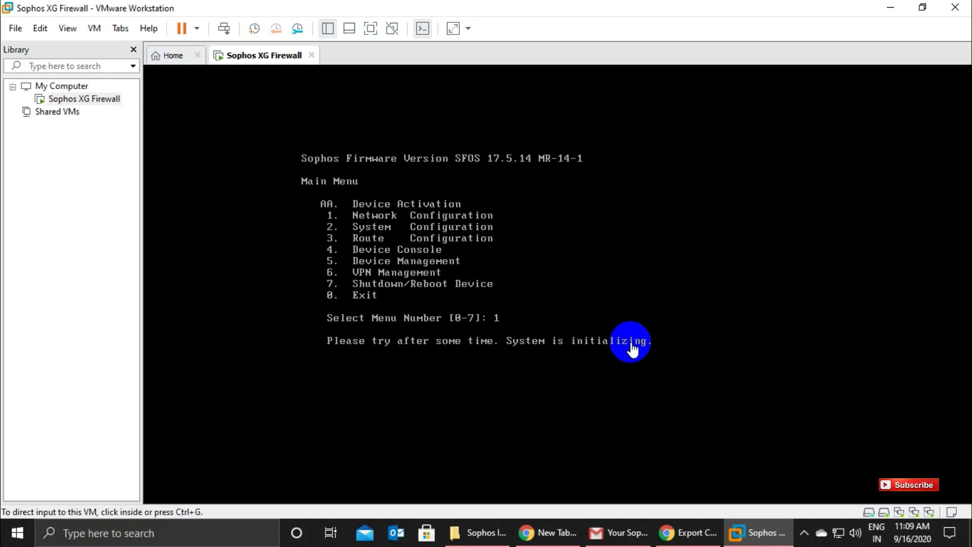
{"action": "left_click", "coordinate": [569, 370]}
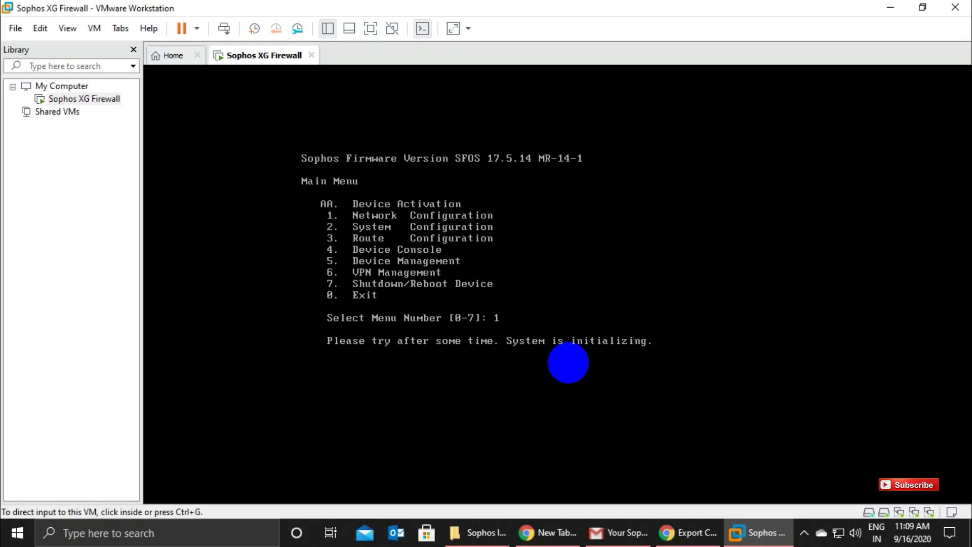
Enter 1 twice in the console to view the PortA LAN interface settings.
{"action": "type", "text": "1"}
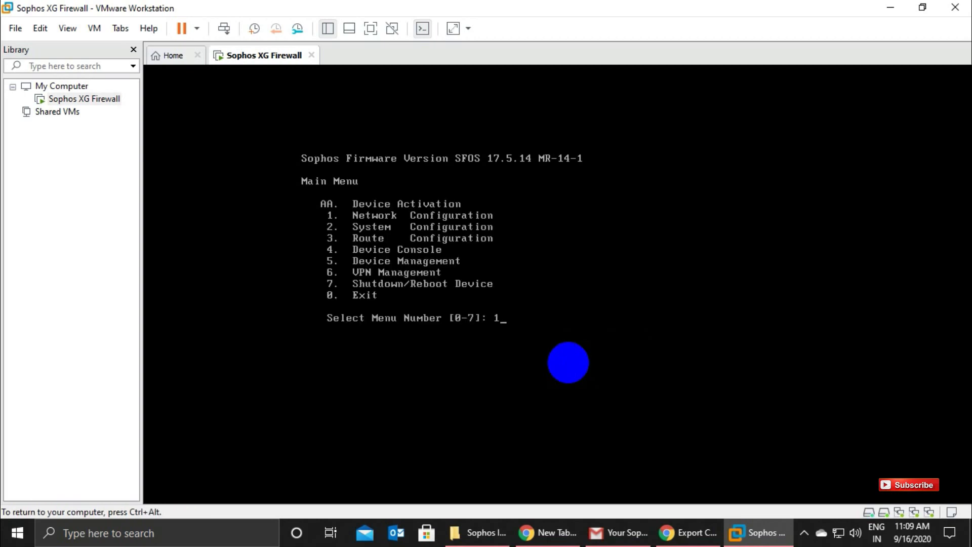
{"action": "key", "text": "Return"}
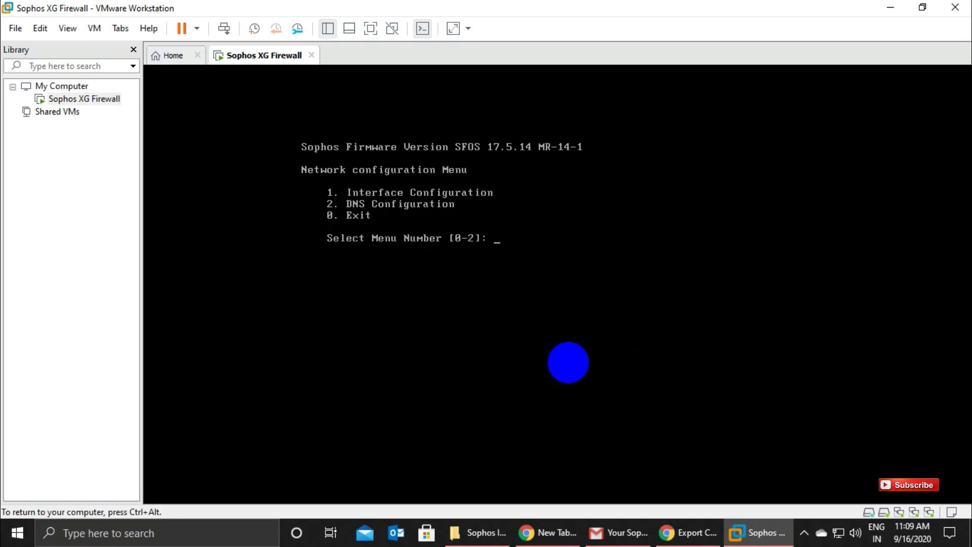
{"action": "key", "text": "ctrl+alt"}
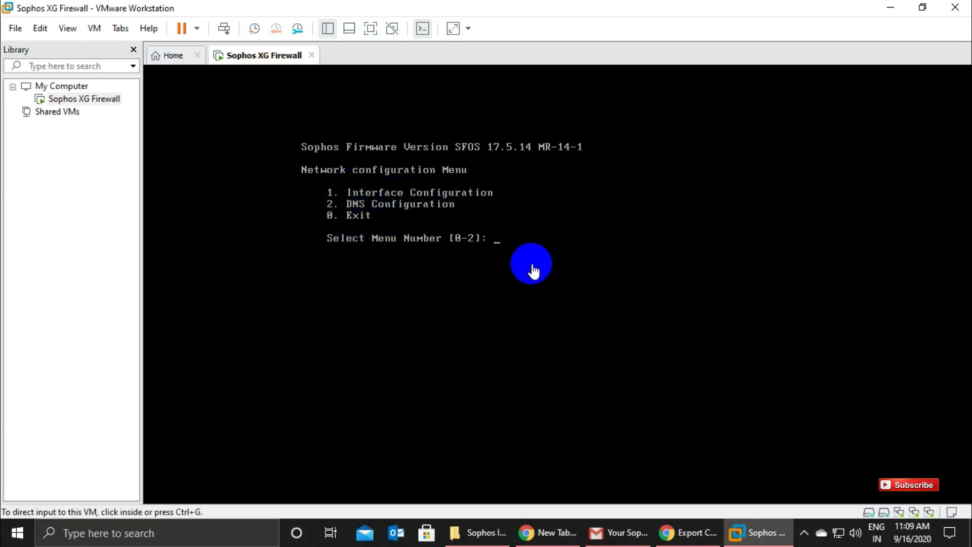
{"action": "left_click", "coordinate": [524, 265]}
{"action": "type", "text": "1"}
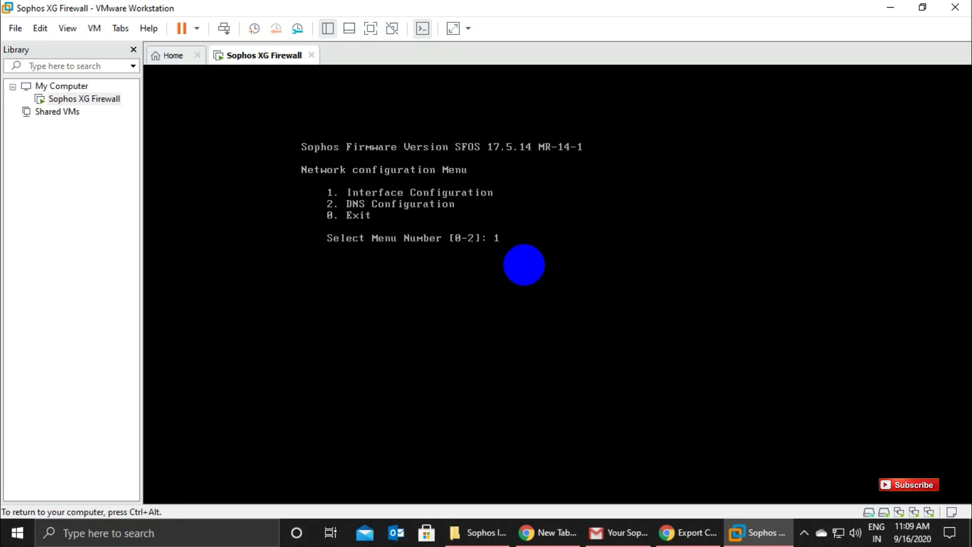
{"action": "key", "text": "Return"}
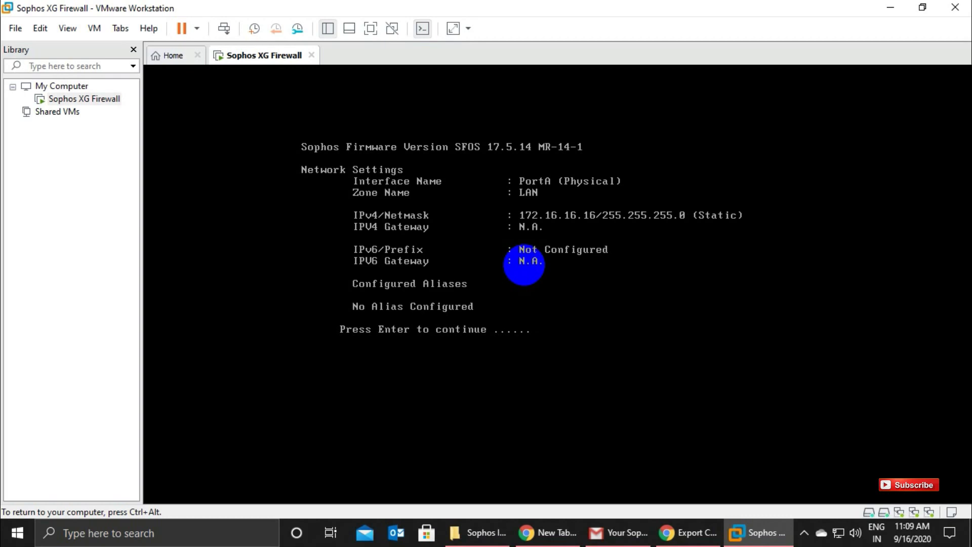
{"action": "key", "text": "ctrl+alt"}
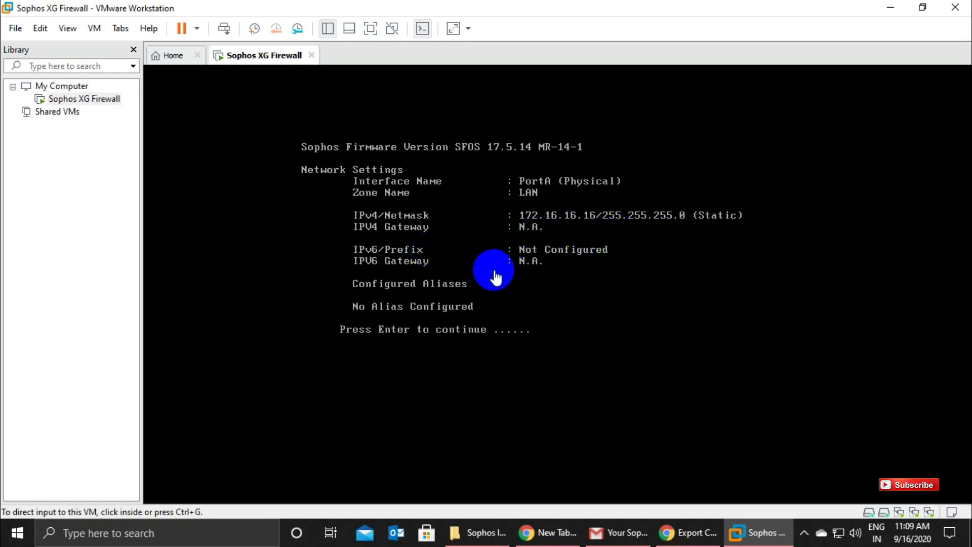
Continue past the PortB WAN settings and enter 0 to return to the Main Menu.
{"action": "left_click", "coordinate": [507, 351]}
{"action": "key", "text": "Return"}
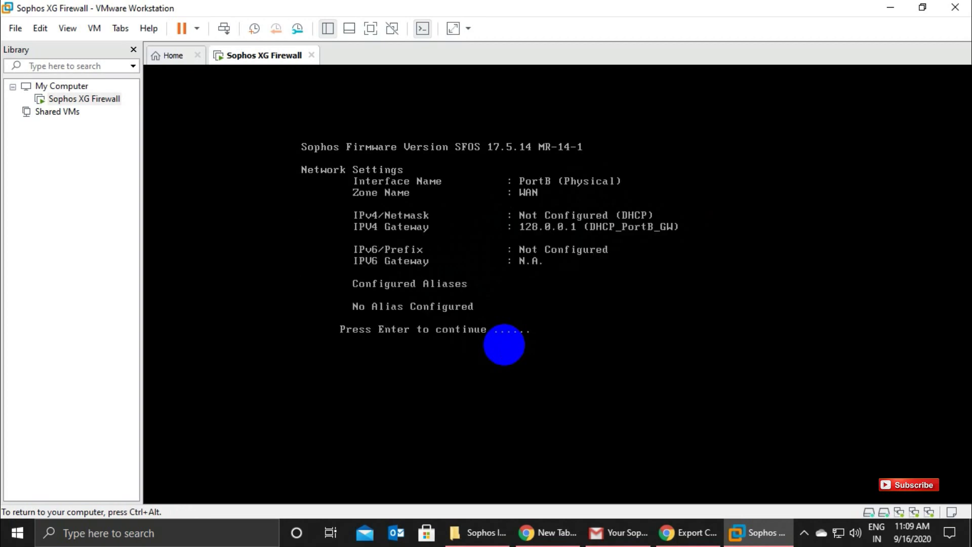
{"action": "key", "text": "Return"}
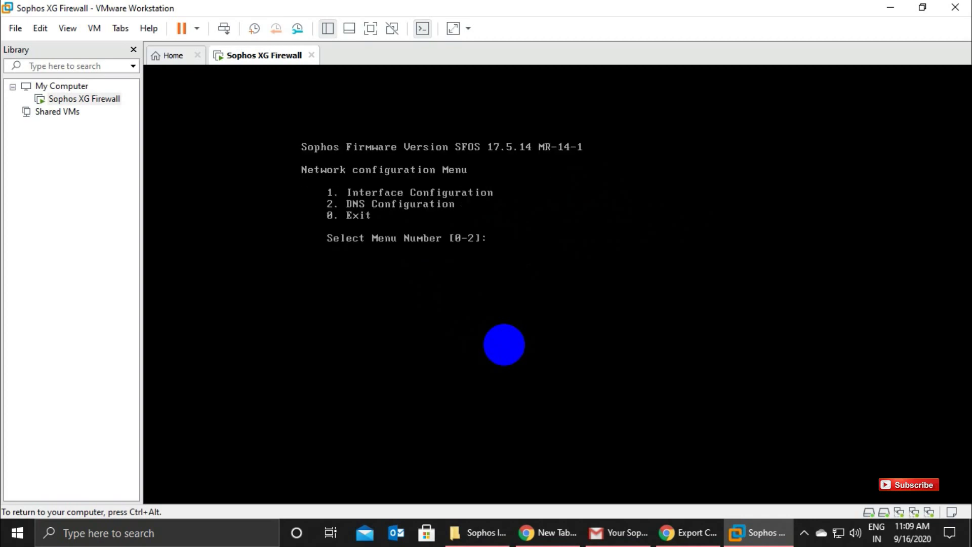
{"action": "type", "text": "0"}
{"action": "key", "text": "Return"}
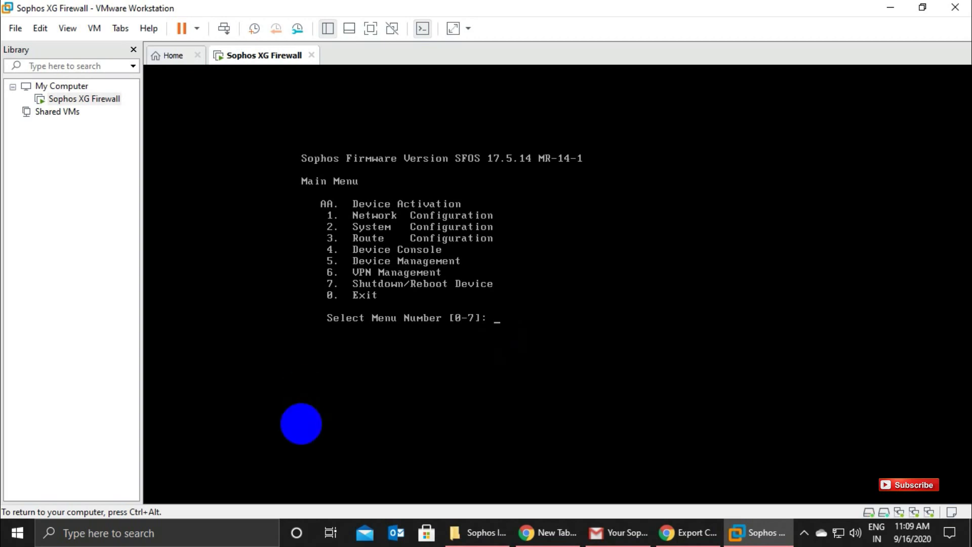
Release the keyboard from the VM and bring up the Windows Run dialog.
{"action": "key", "text": "ctrl+g"}
{"action": "key", "text": "BackSpace"}
{"action": "key", "text": "BackSpace"}
{"action": "key", "text": "Return"}
{"action": "key", "text": "ctrl+alt"}
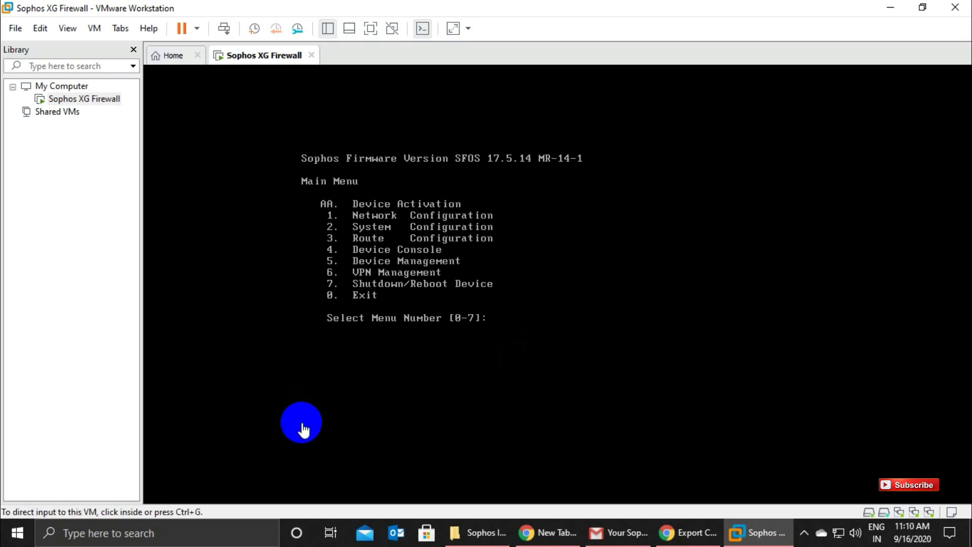
{"action": "key", "text": "super+r"}
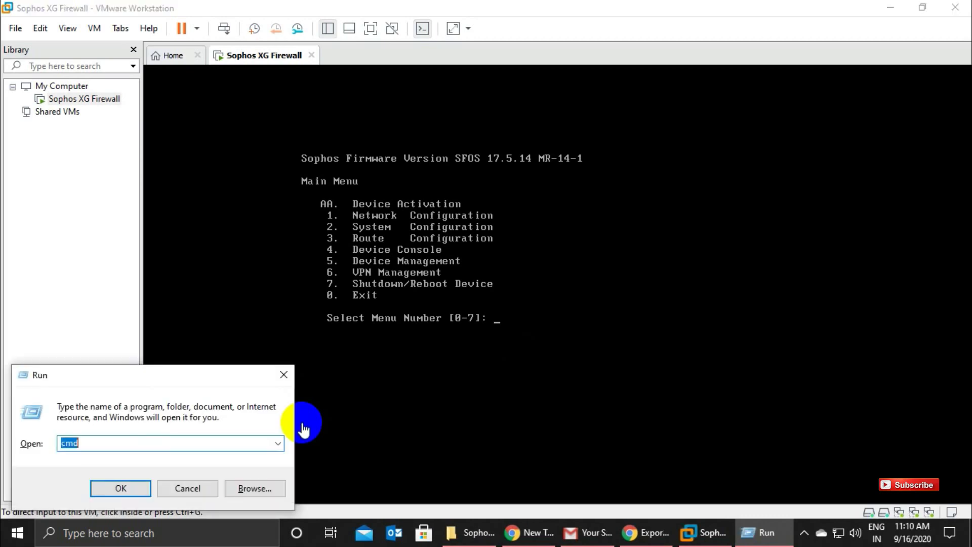
Open a command prompt and ping 172.16.16.16, getting 4 replies with 0% loss.
{"action": "key", "text": "Return"}
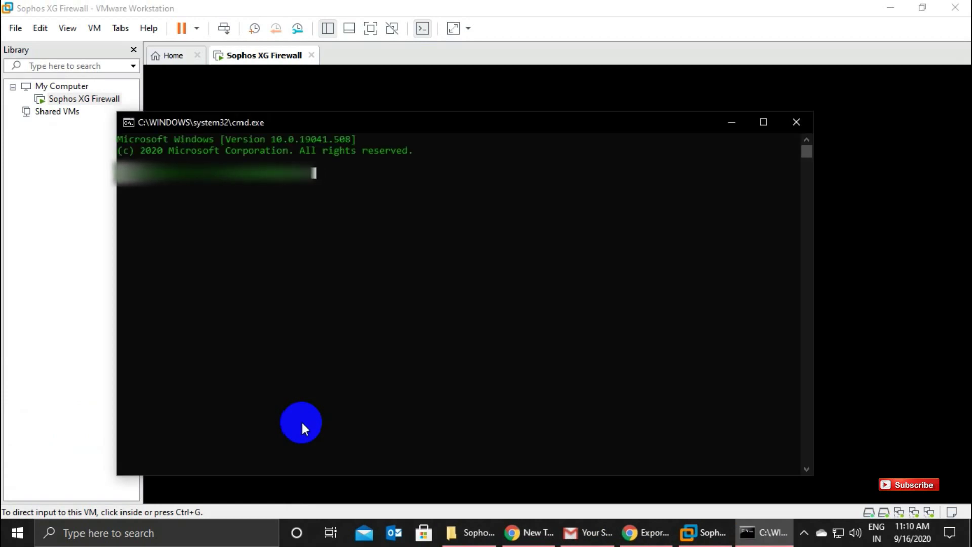
{"action": "type", "text": "72.16.16.16"}
{"action": "key", "text": "Return"}
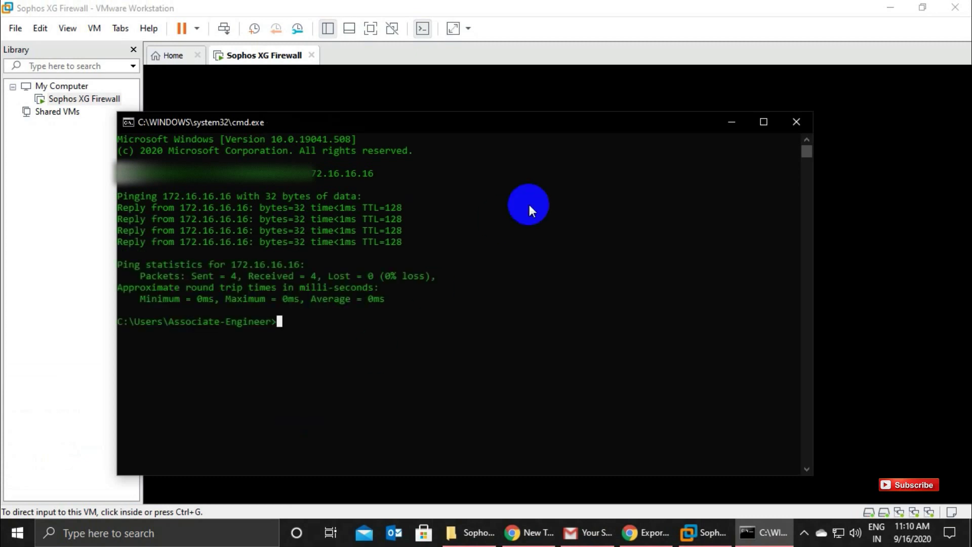
Show the PortA interface settings in the Sophos console by entering 1 and 1.
{"action": "left_click", "coordinate": [733, 124]}
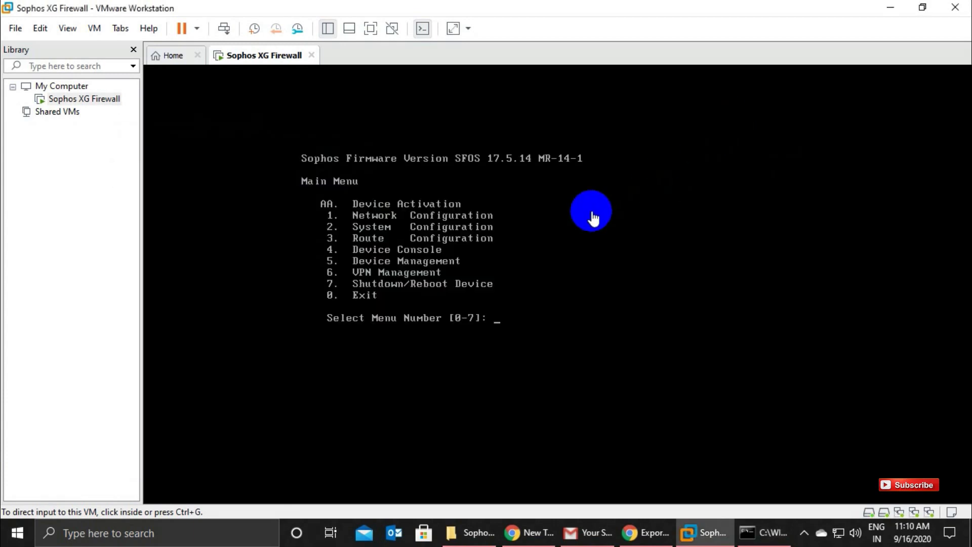
{"action": "left_click", "coordinate": [503, 318]}
{"action": "type", "text": "1"}
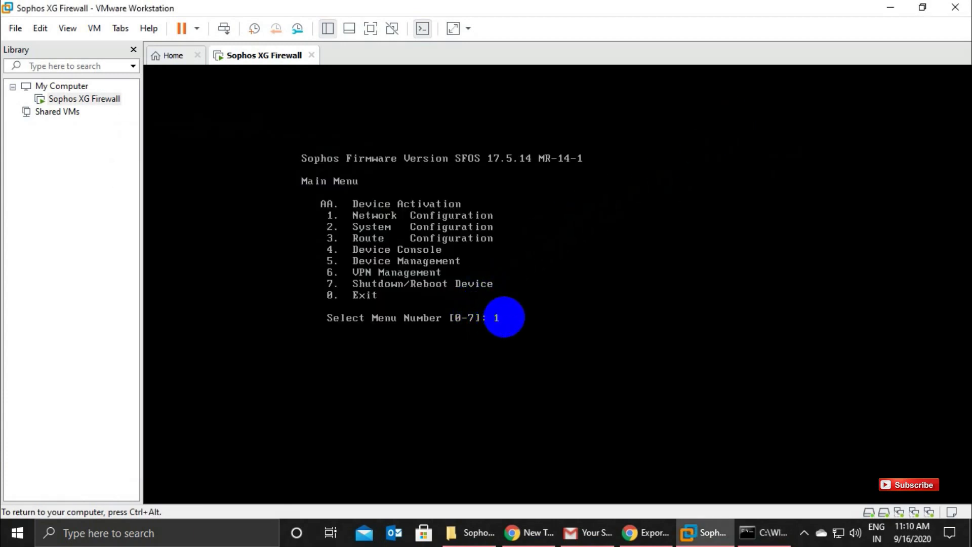
{"action": "key", "text": "Return"}
{"action": "type", "text": "1"}
{"action": "key", "text": "Return"}
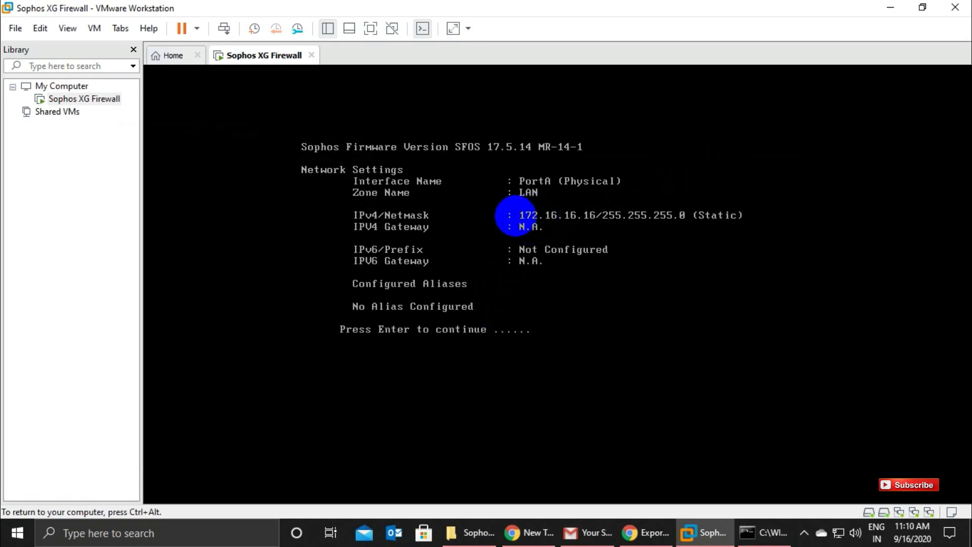
Return control to Windows and close the Command Prompt showing the ping results.
{"action": "key", "text": "ctrl+alt"}
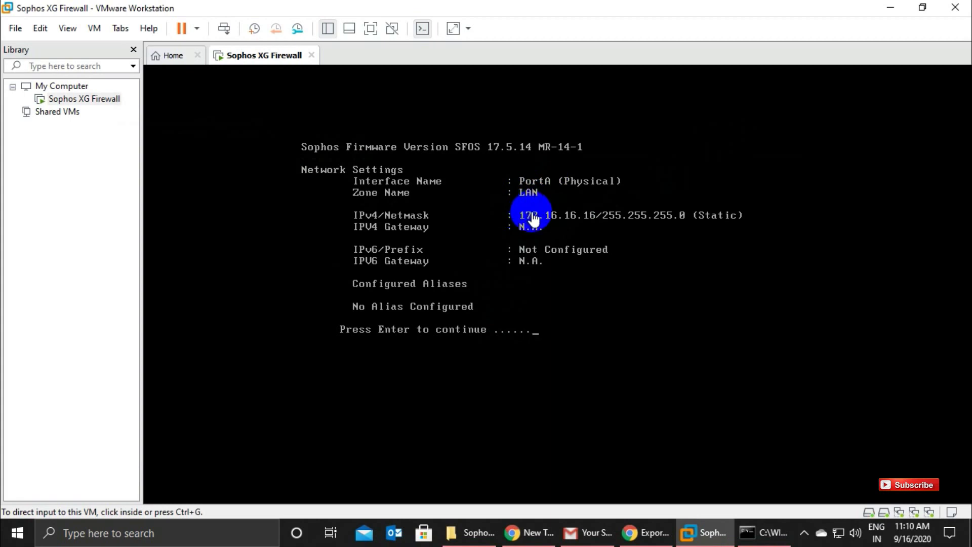
{"action": "left_click", "coordinate": [761, 531]}
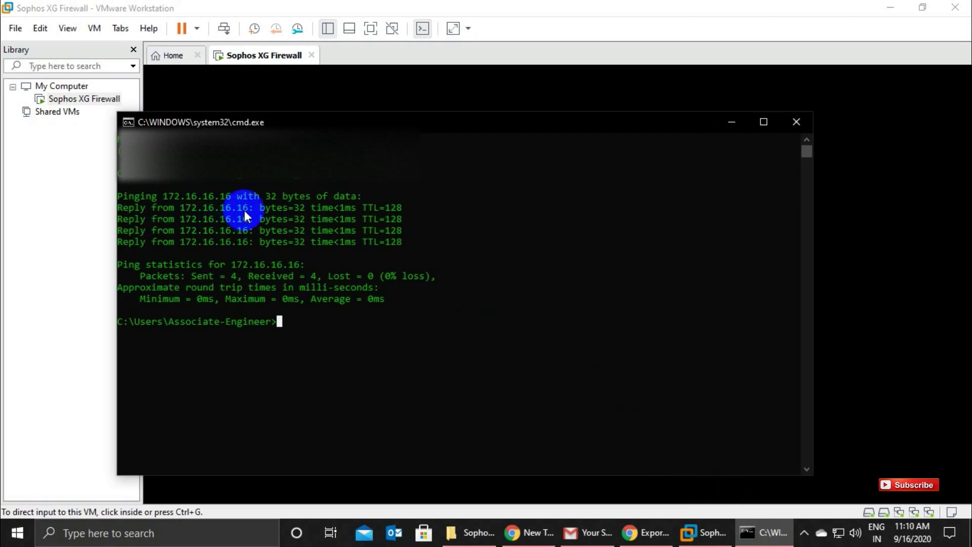
{"action": "left_click", "coordinate": [797, 123]}
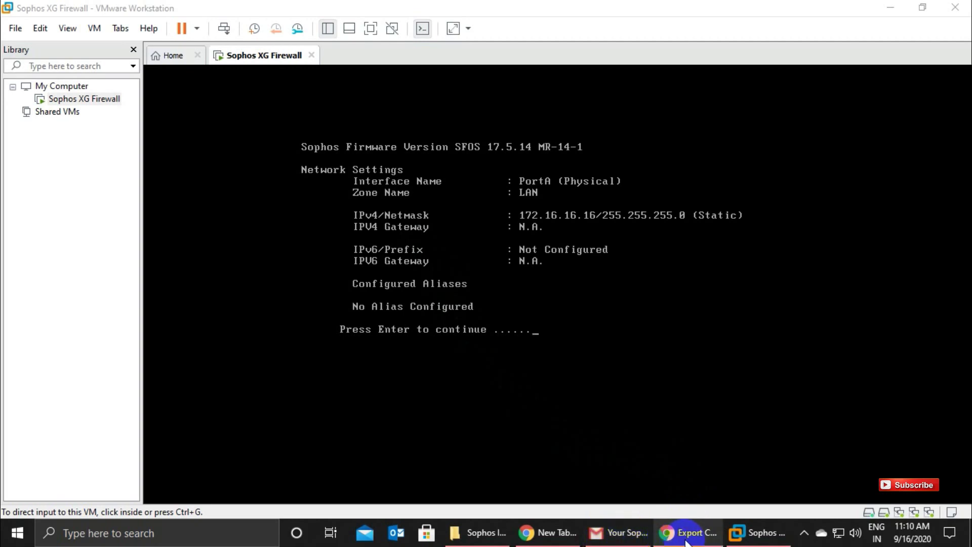
{"action": "left_click", "coordinate": [662, 534]}
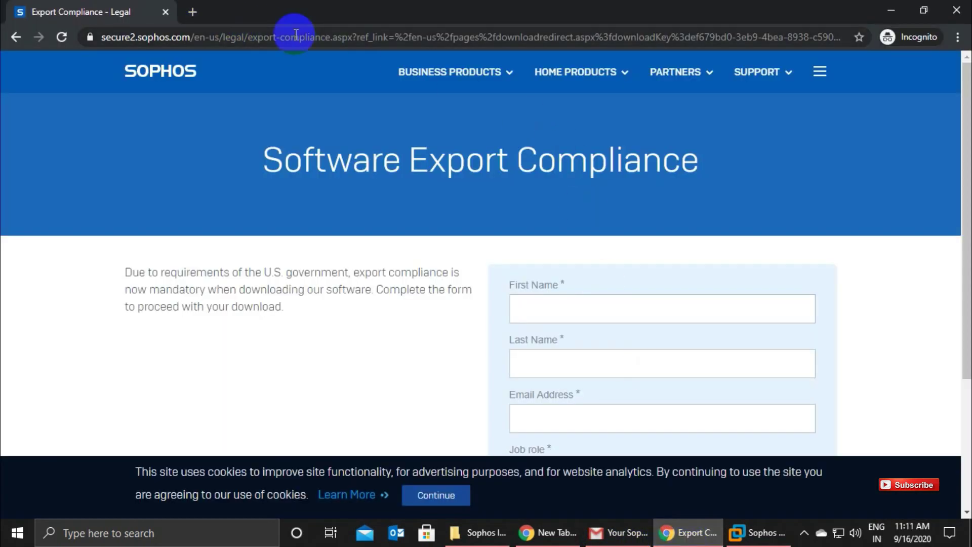
{"action": "key", "text": "super+r"}
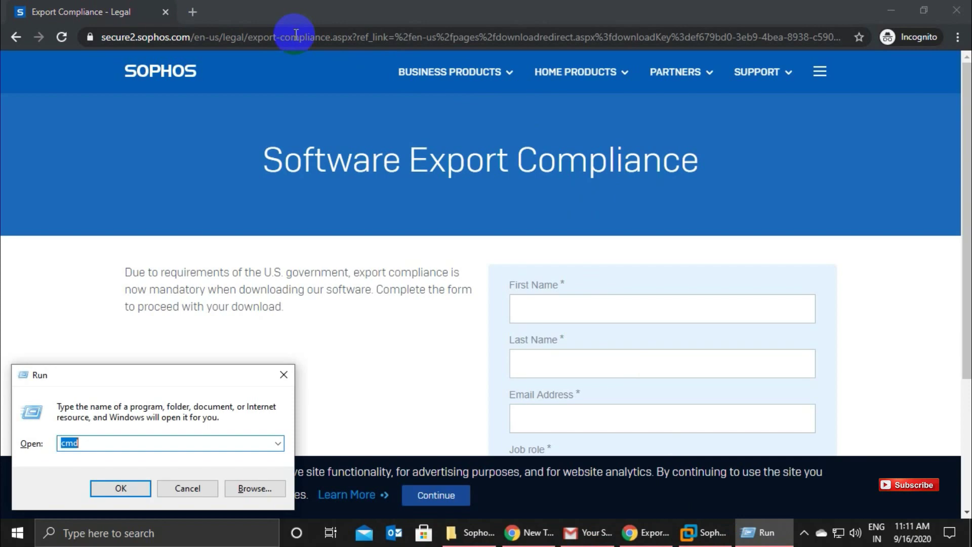
{"action": "type", "text": "https://172.16.16.16"}
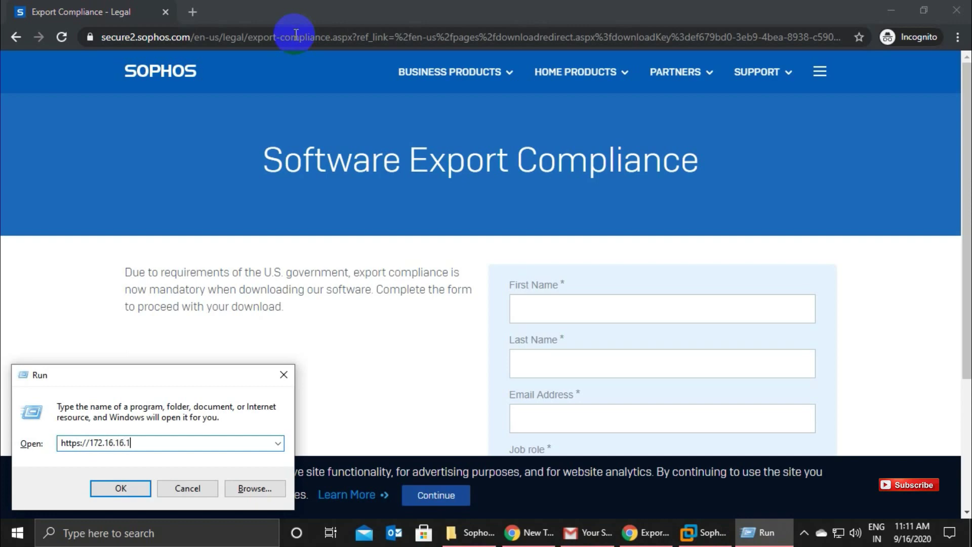
{"action": "type", "text": ":4444"}
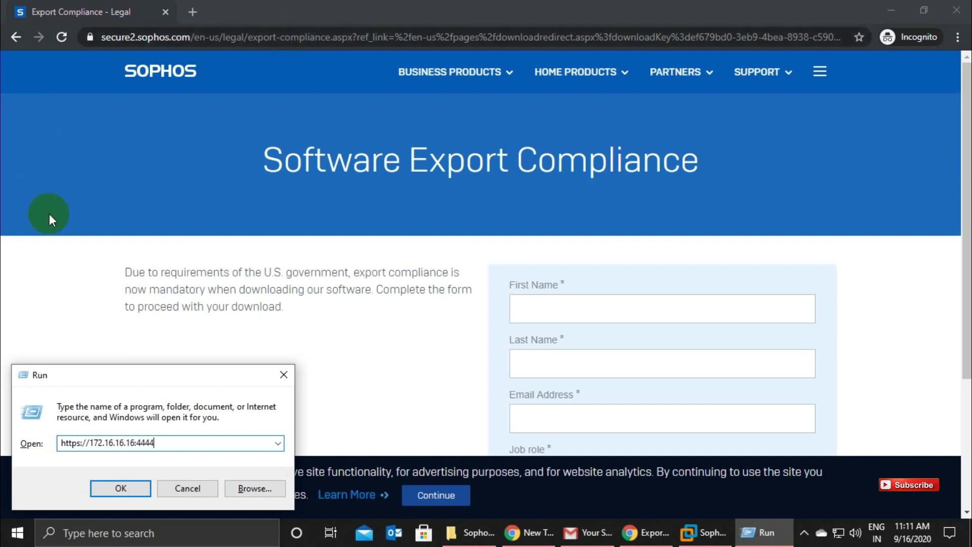
{"action": "left_click_drag", "start_coordinate": [172, 443], "coordinate": [61, 443]}
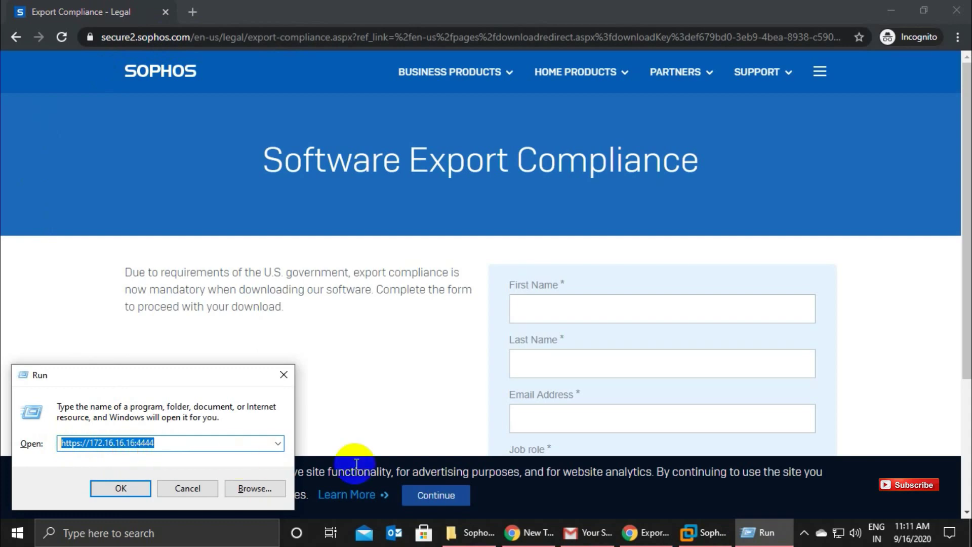
{"action": "left_click", "coordinate": [593, 533]}
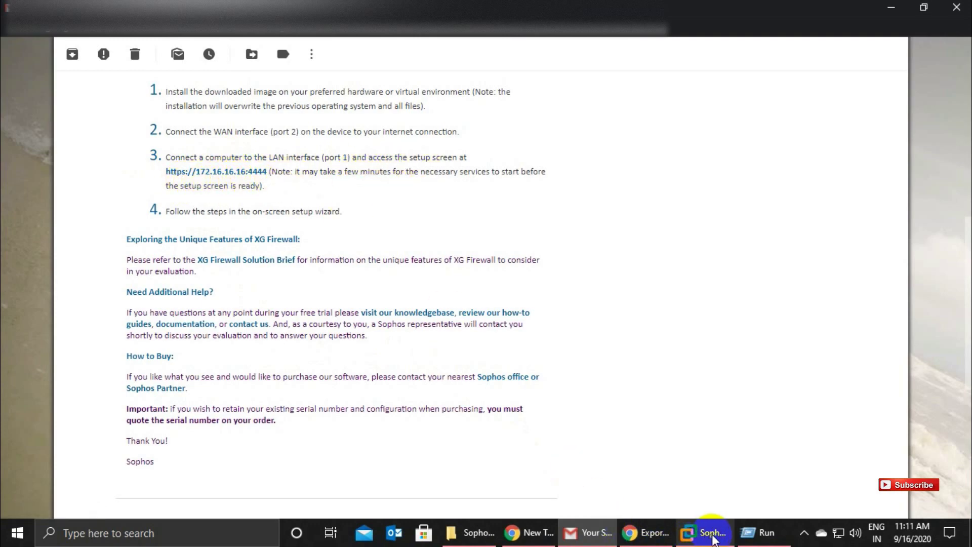
{"action": "left_click", "coordinate": [746, 540]}
{"action": "key", "text": "ctrl+c"}
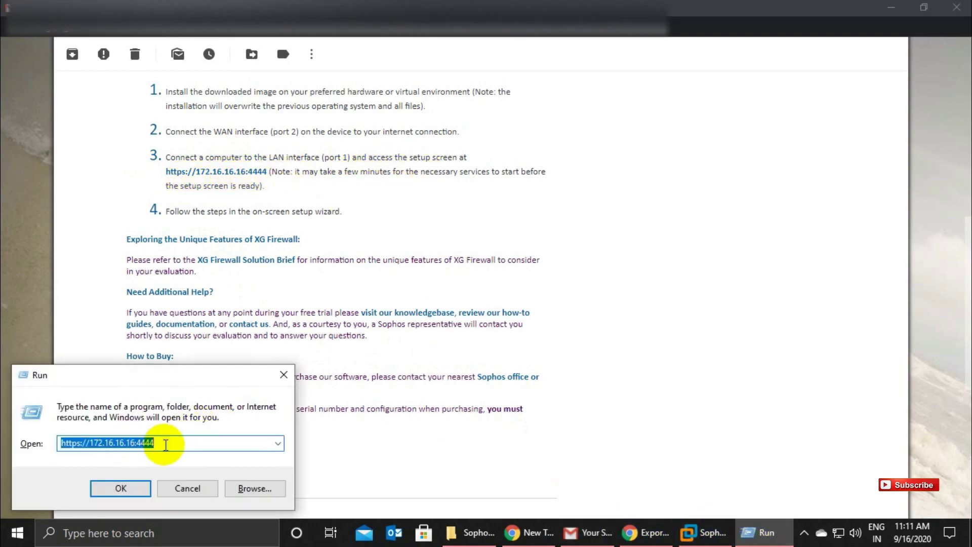
{"action": "left_click", "coordinate": [646, 531]}
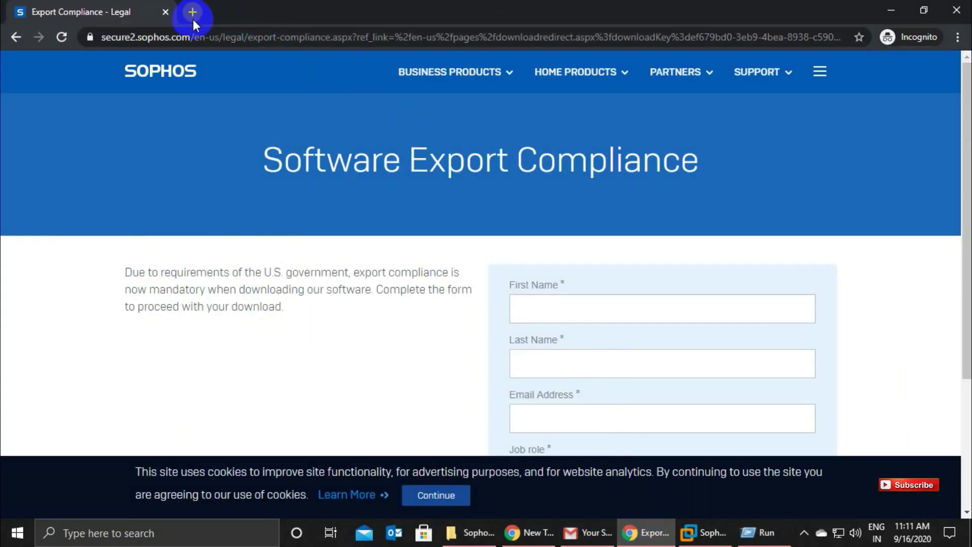
{"action": "left_click", "coordinate": [186, 37]}
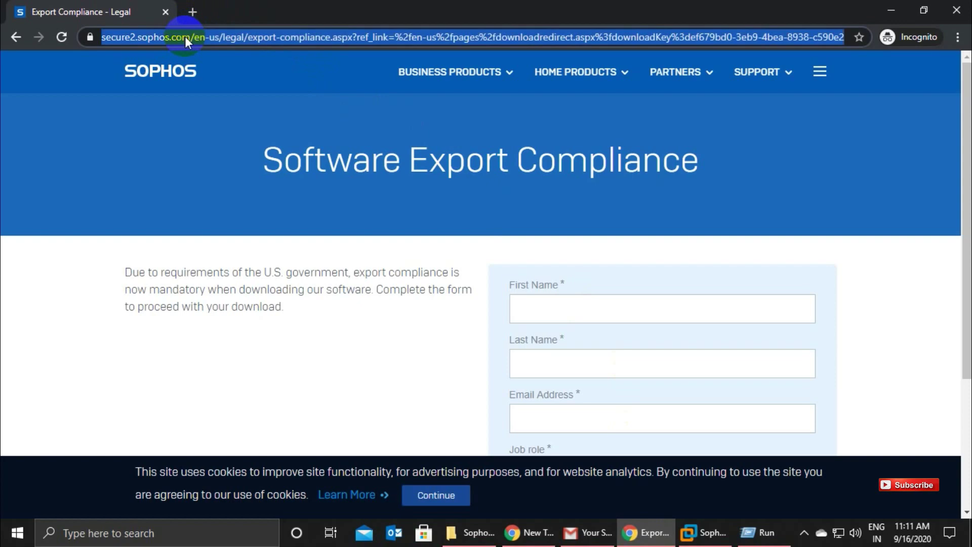
{"action": "key", "text": "ctrl+v"}
{"action": "key", "text": "Return"}
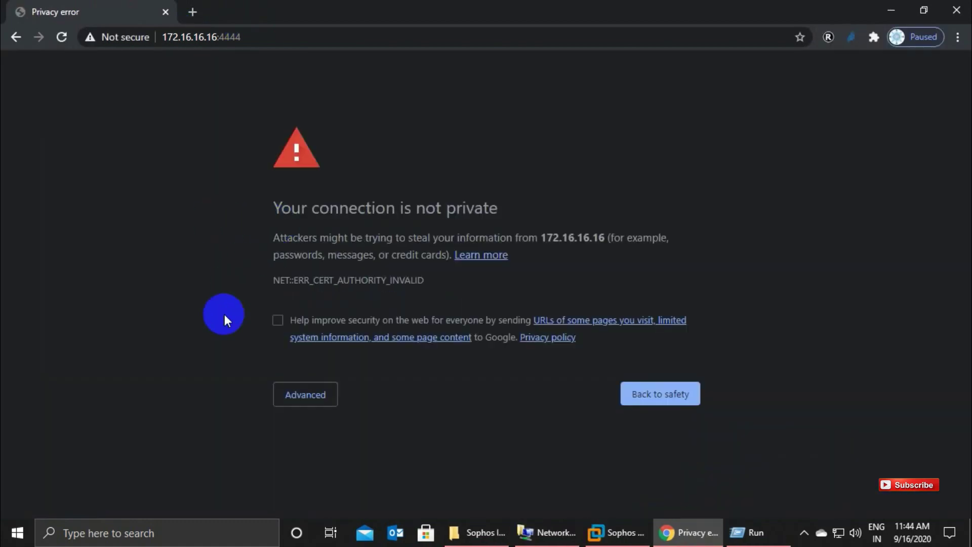
{"action": "left_click", "coordinate": [62, 36]}
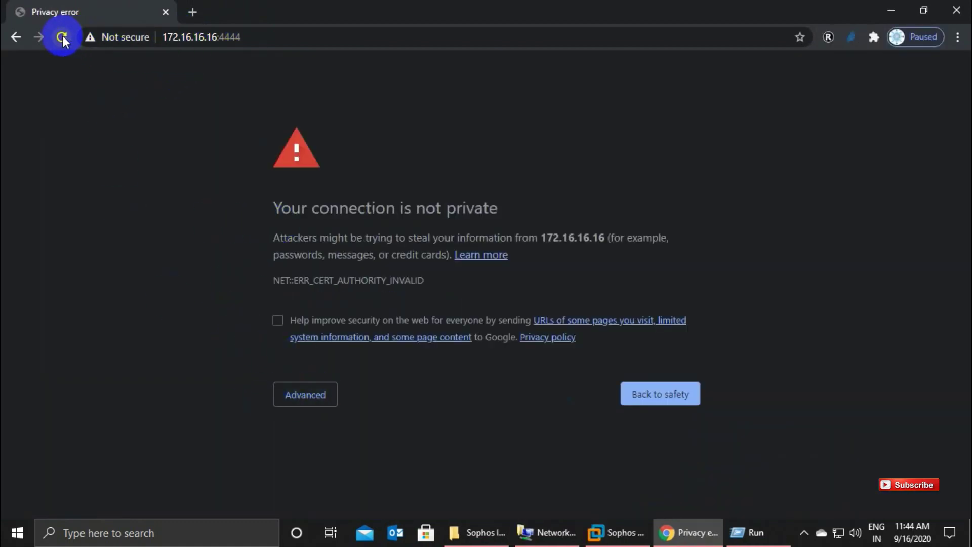
{"action": "left_click", "coordinate": [593, 531]}
{"action": "left_click", "coordinate": [361, 422]}
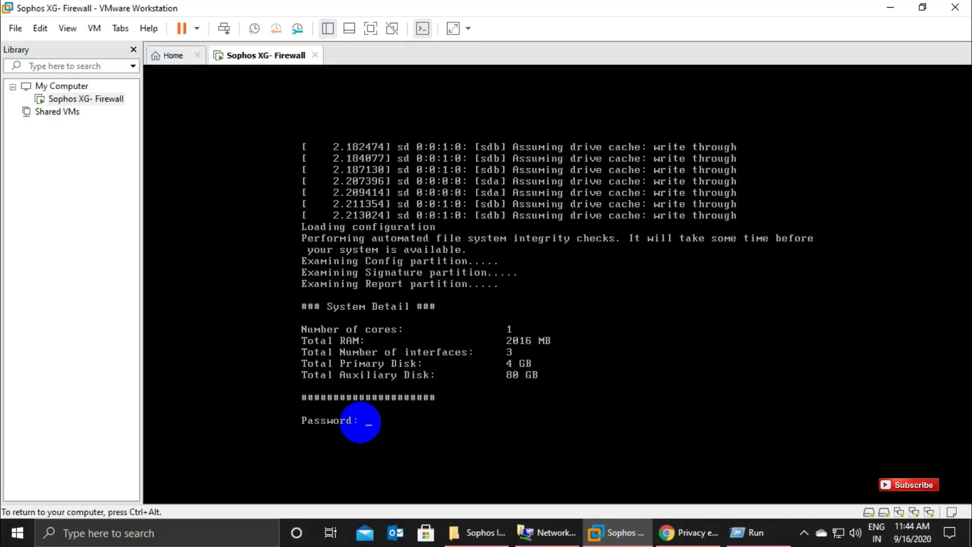
Log in to the console and view interface settings showing PortA LAN at 172.16.16.16/255.255.255.0.
{"action": "key", "text": "Return"}
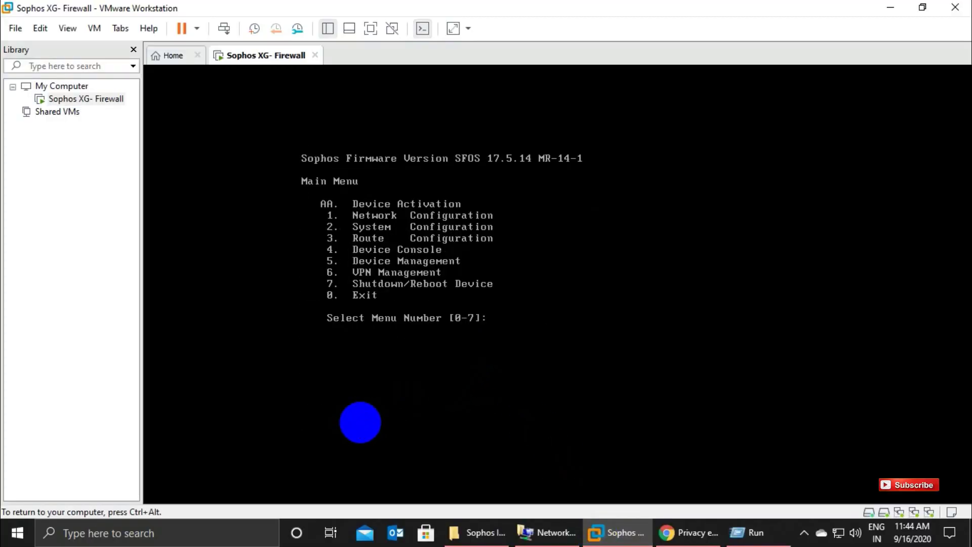
{"action": "type", "text": "1"}
{"action": "key", "text": "Return"}
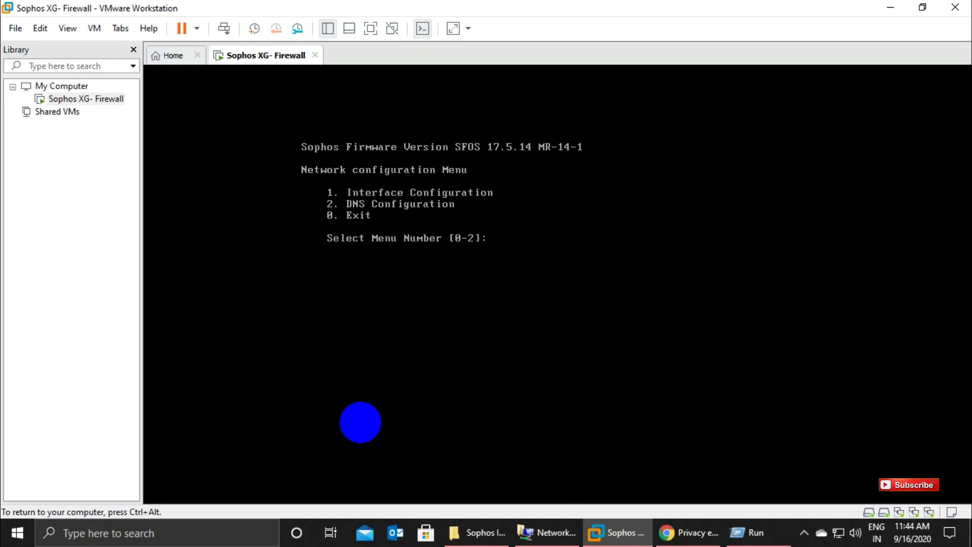
{"action": "type", "text": "1"}
{"action": "key", "text": "Return"}
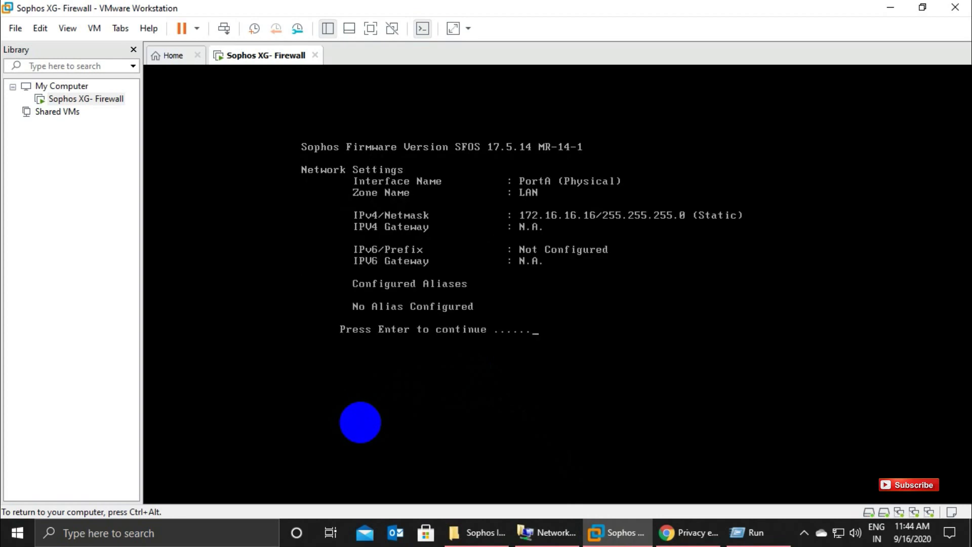
{"action": "key", "text": "ctrl+alt"}
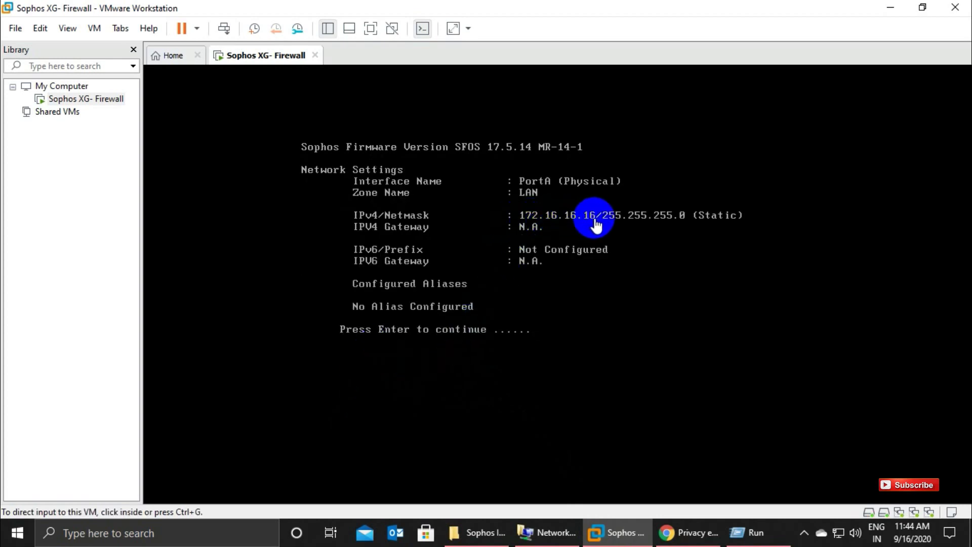
{"action": "left_click", "coordinate": [689, 532]}
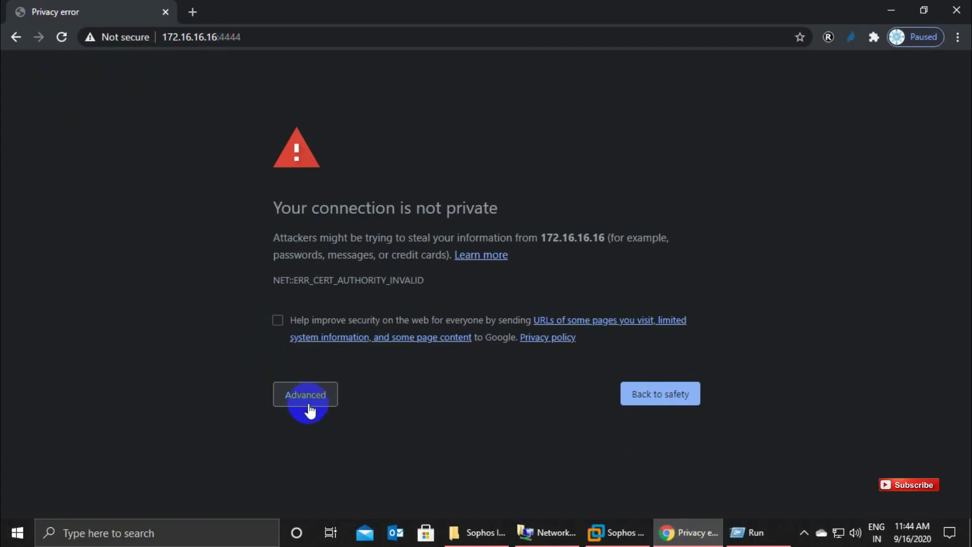
Bypass the certificate warning via Advanced and proceed to 172.16.16.16 (unsafe).
{"action": "left_click", "coordinate": [312, 400]}
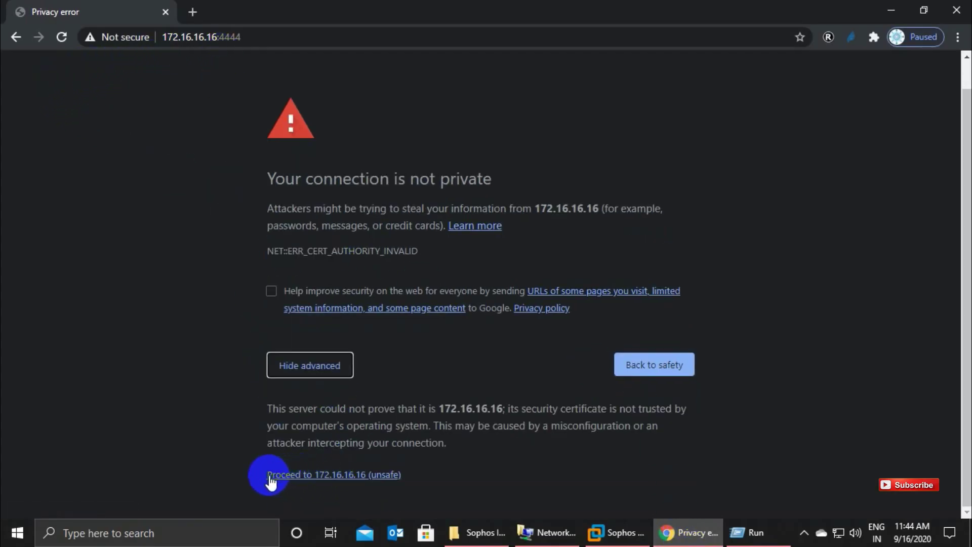
{"action": "left_click", "coordinate": [328, 477]}
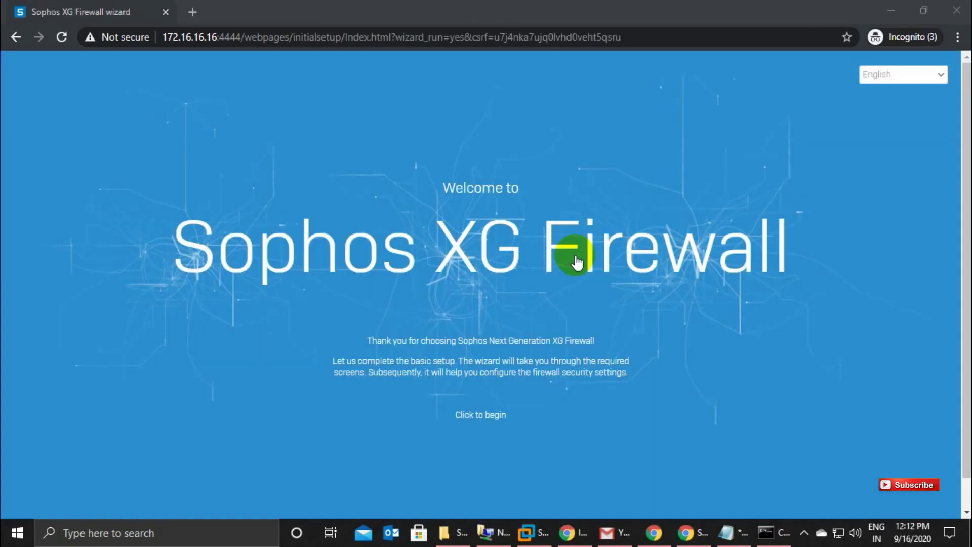
Start the setup wizard and enter the admin password copied from Notepad in both fields.
{"action": "left_click", "coordinate": [465, 416]}
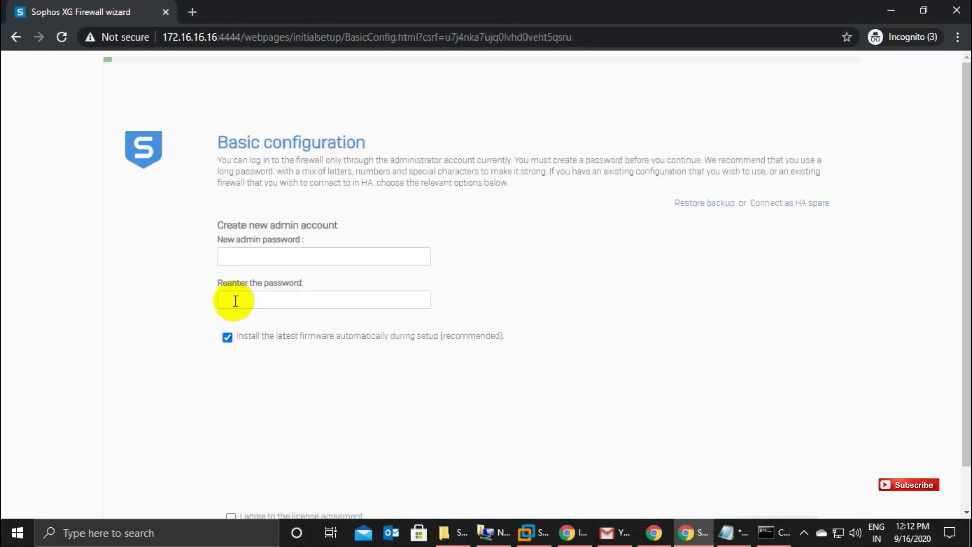
{"action": "left_click", "coordinate": [735, 539]}
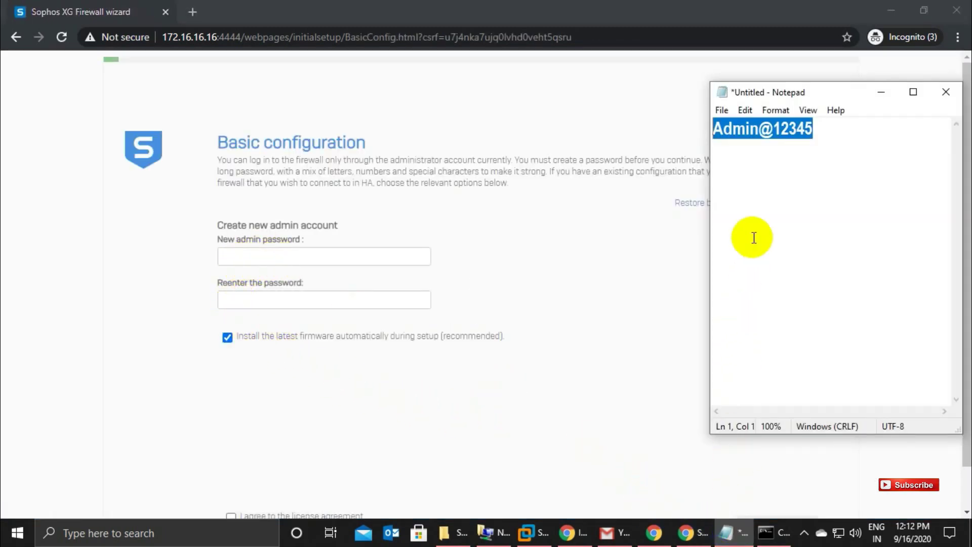
{"action": "left_click", "coordinate": [831, 130]}
{"action": "left_click_drag", "start_coordinate": [831, 130], "coordinate": [717, 132]}
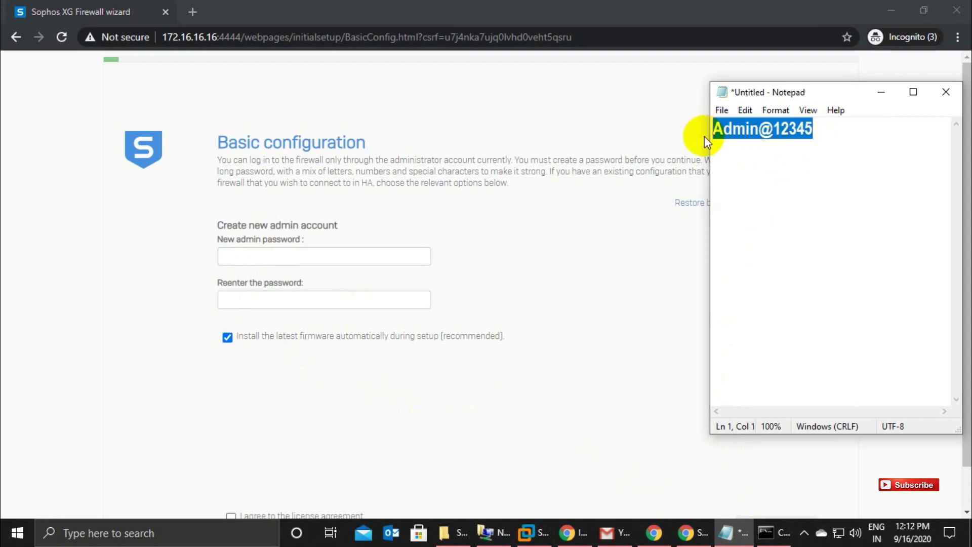
{"action": "left_click", "coordinate": [342, 255]}
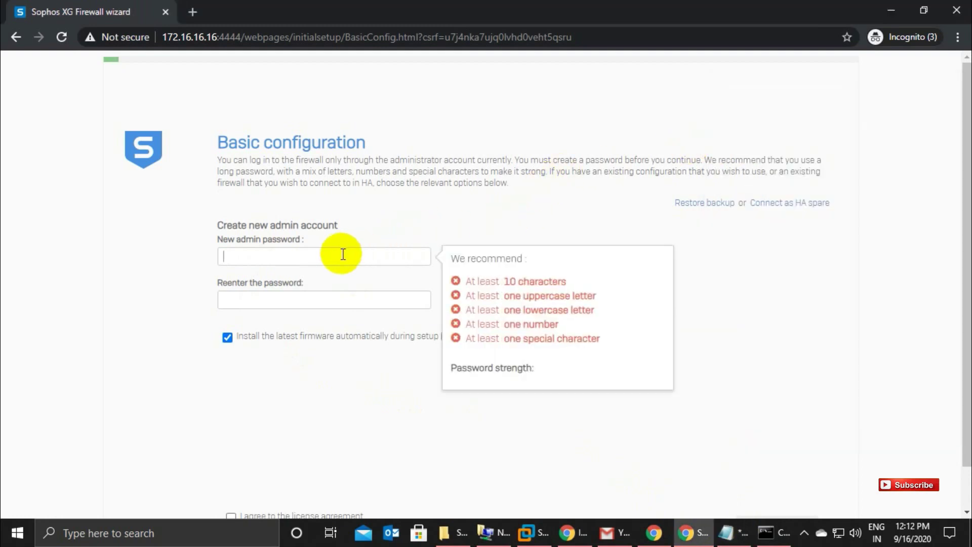
{"action": "key", "text": "ctrl+v"}
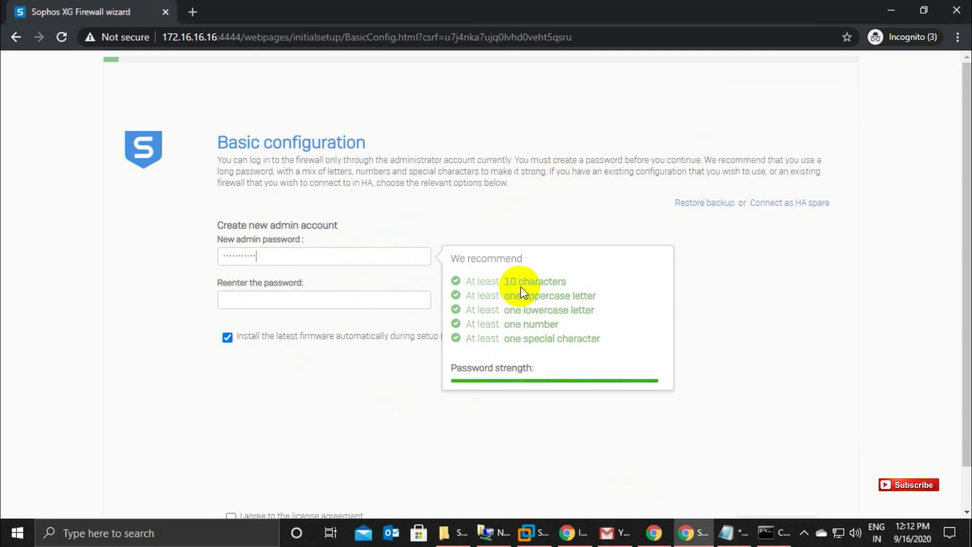
{"action": "left_click", "coordinate": [338, 294]}
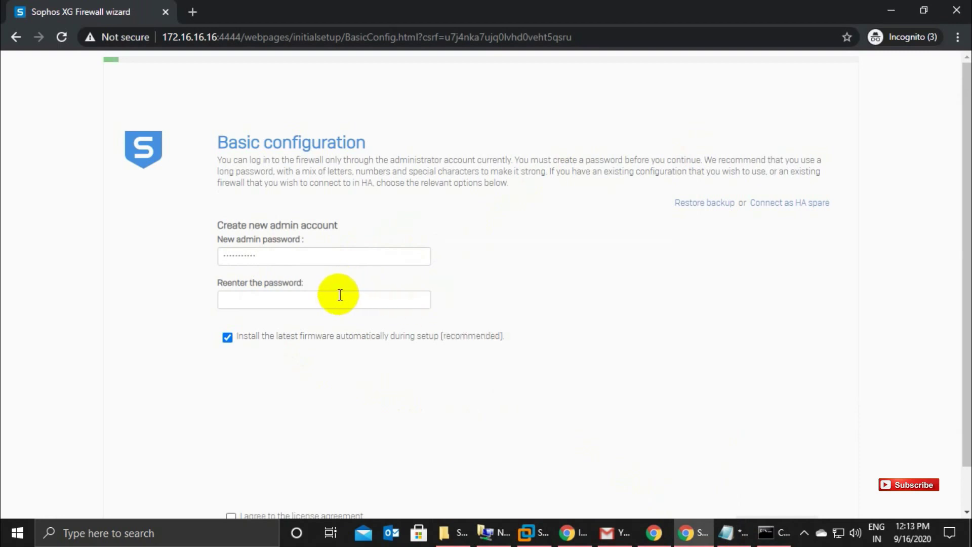
{"action": "key", "text": "ctrl+v"}
Untick automatic firmware installation, accept the license agreement, and continue.
{"action": "left_click", "coordinate": [226, 337]}
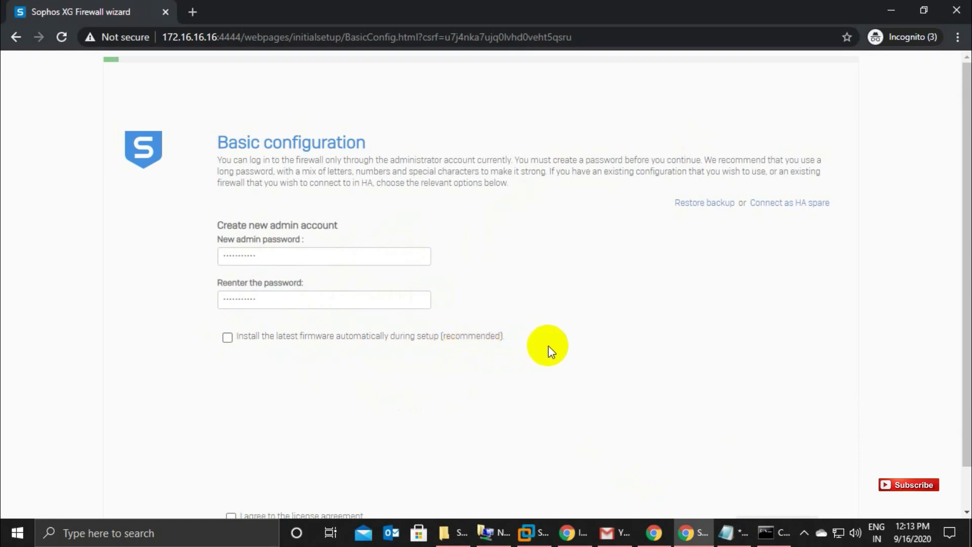
{"action": "scroll", "coordinate": [549, 346], "scroll_direction": "down", "scroll_amount": 1}
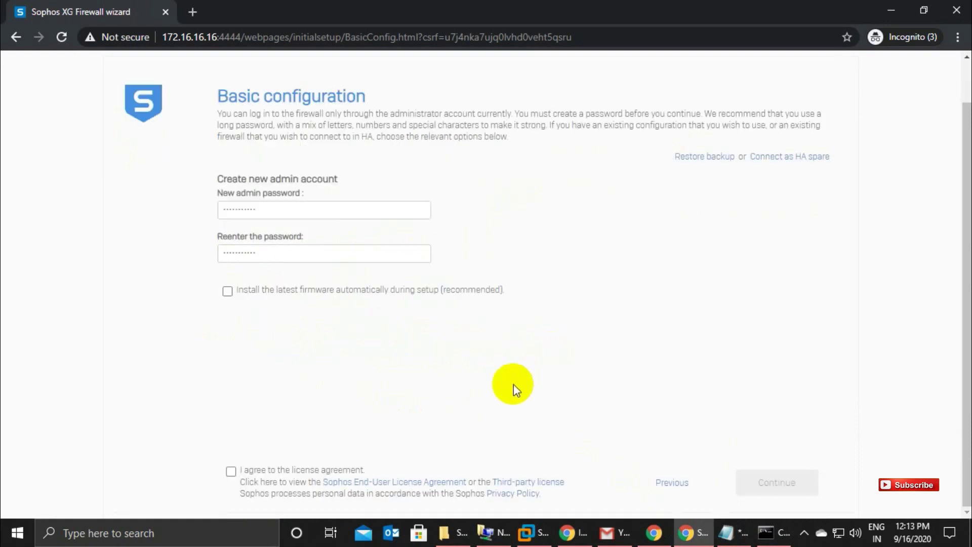
{"action": "left_click", "coordinate": [231, 471]}
{"action": "left_click", "coordinate": [751, 486]}
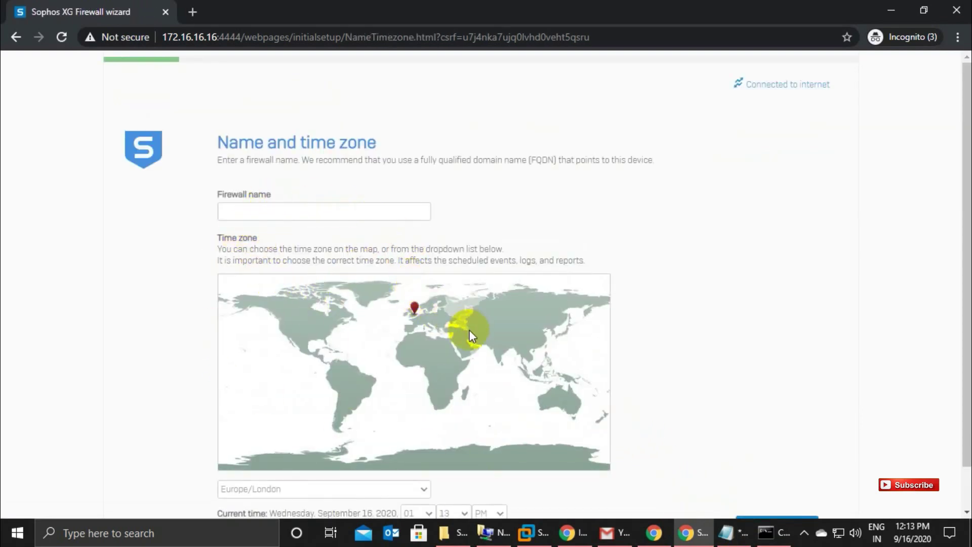
Set the time zone to Asia/Kolkata by choosing India on the map.
{"action": "left_click", "coordinate": [505, 351]}
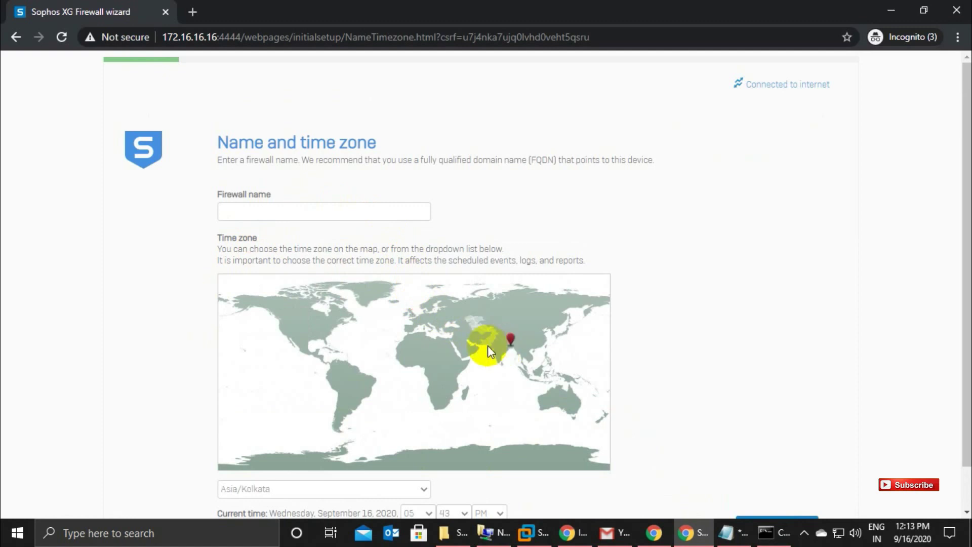
{"action": "scroll", "coordinate": [598, 389], "scroll_direction": "down", "scroll_amount": 1}
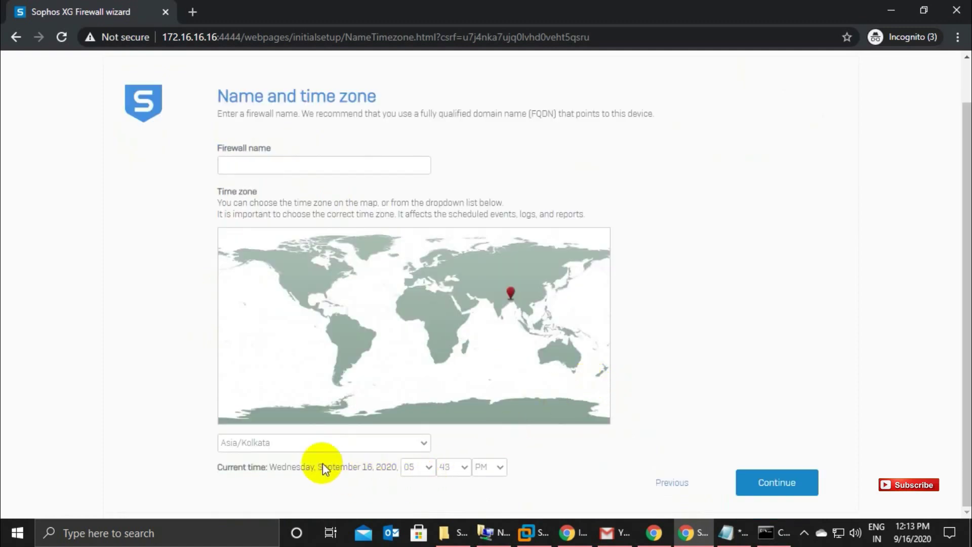
{"action": "left_click", "coordinate": [761, 484]}
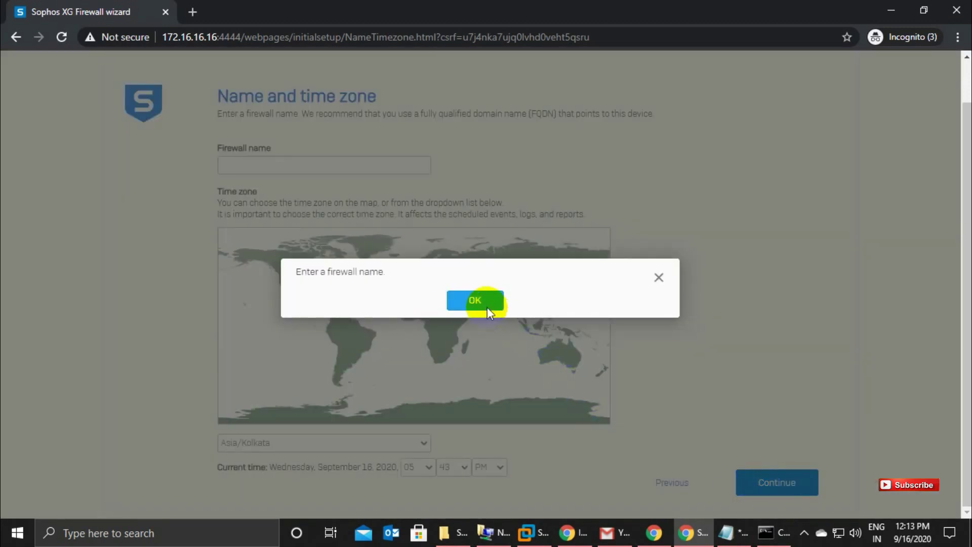
{"action": "left_click", "coordinate": [486, 306]}
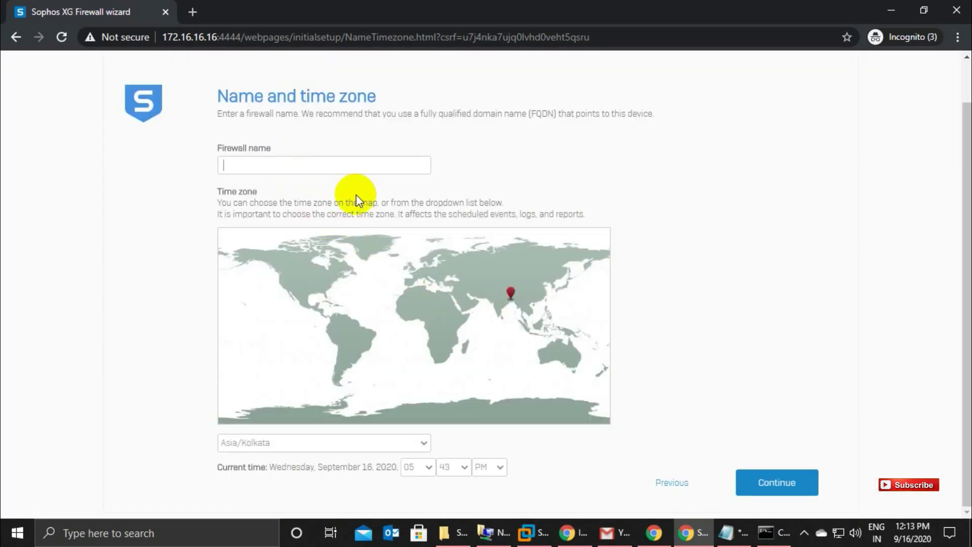
Copy the serial number from the Gmail message into Firewall name and continue to registration.
{"action": "left_click", "coordinate": [614, 533]}
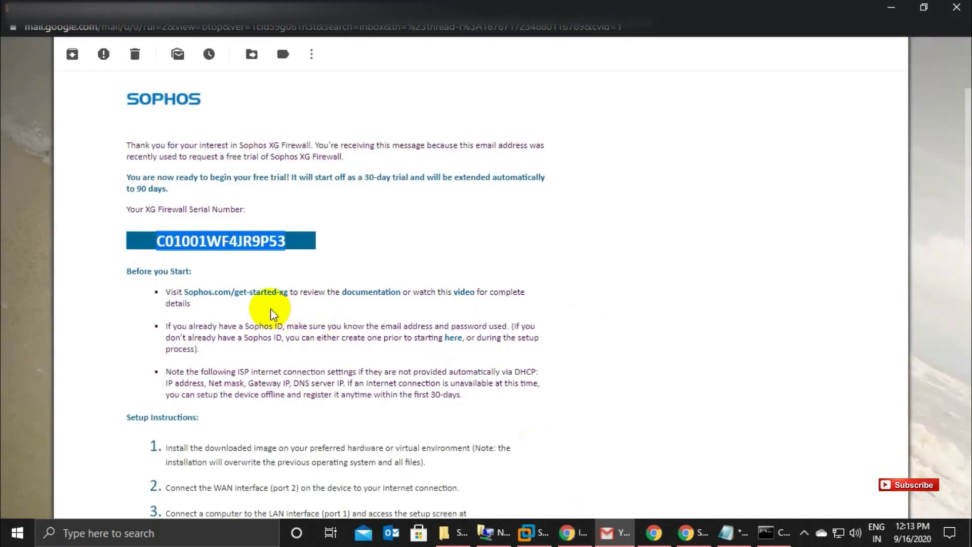
{"action": "left_click_drag", "start_coordinate": [154, 240], "coordinate": [292, 245]}
{"action": "key", "text": "ctrl+c"}
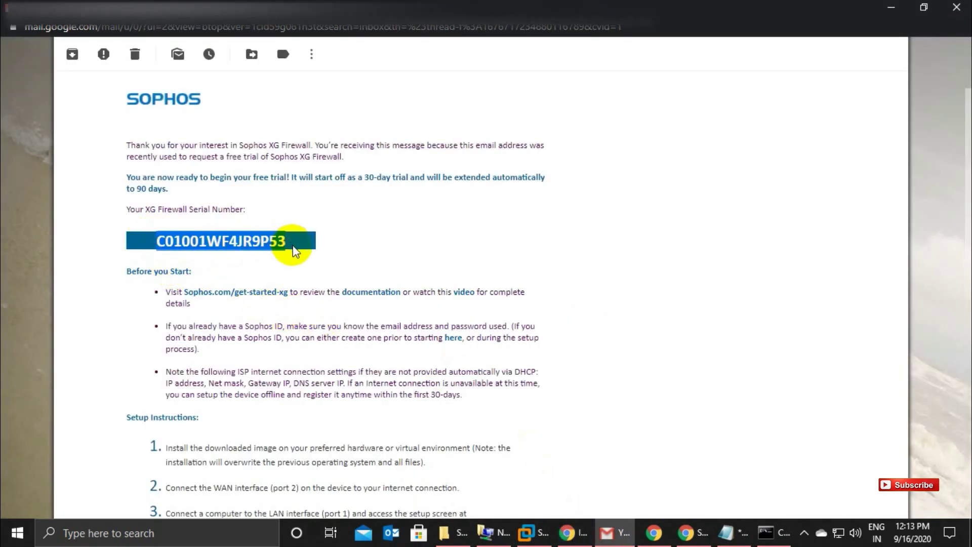
{"action": "left_click", "coordinate": [651, 533]}
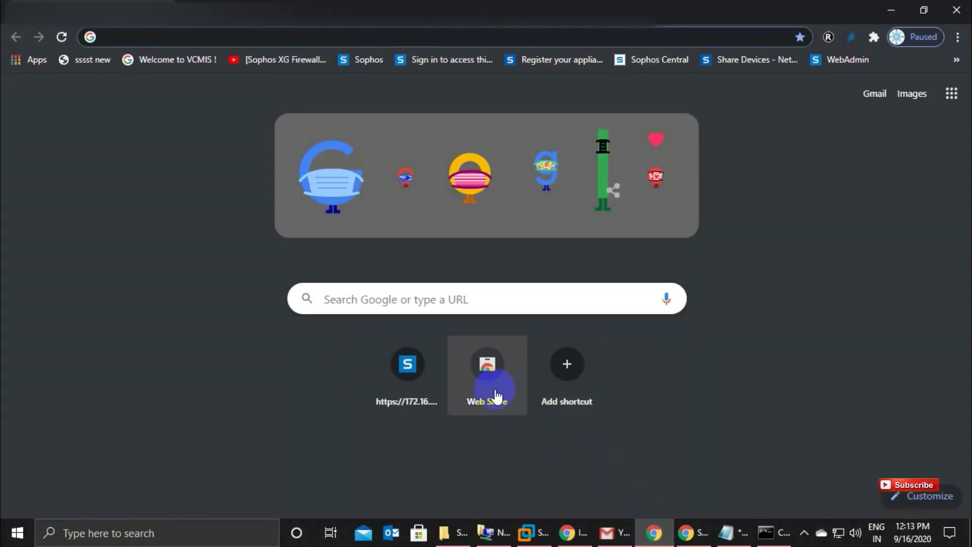
{"action": "left_click", "coordinate": [968, 10]}
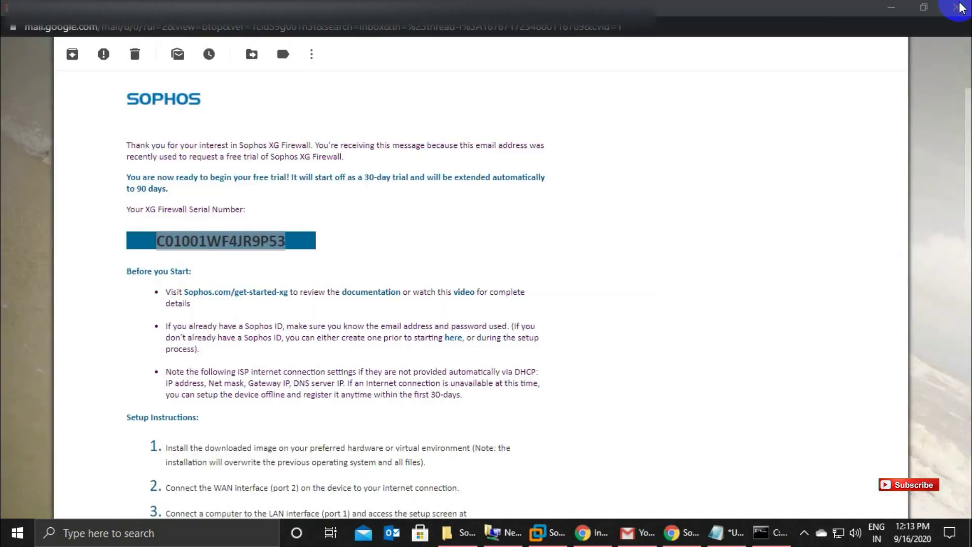
{"action": "left_click", "coordinate": [680, 532]}
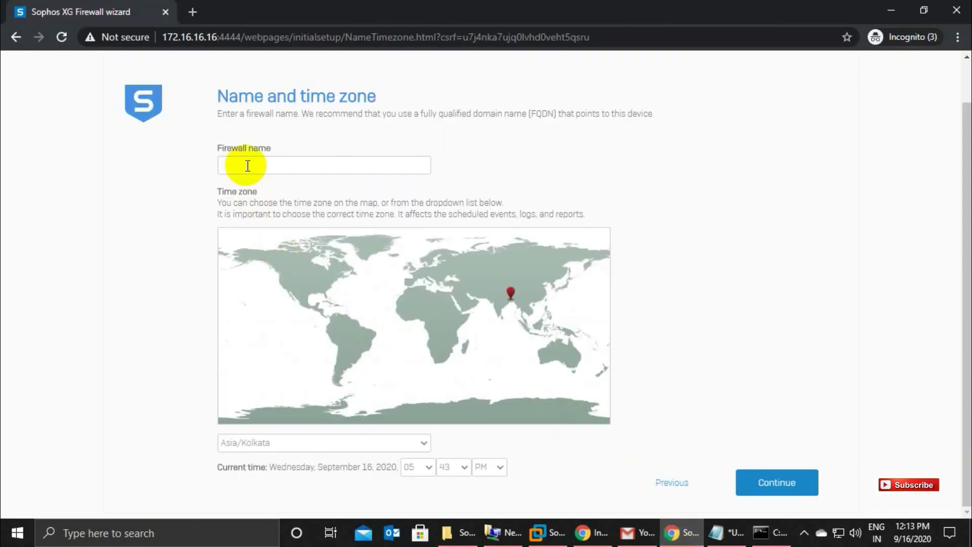
{"action": "key", "text": "ctrl+v"}
{"action": "left_click_drag", "start_coordinate": [303, 165], "coordinate": [135, 156]}
{"action": "key", "text": "ctrl+c"}
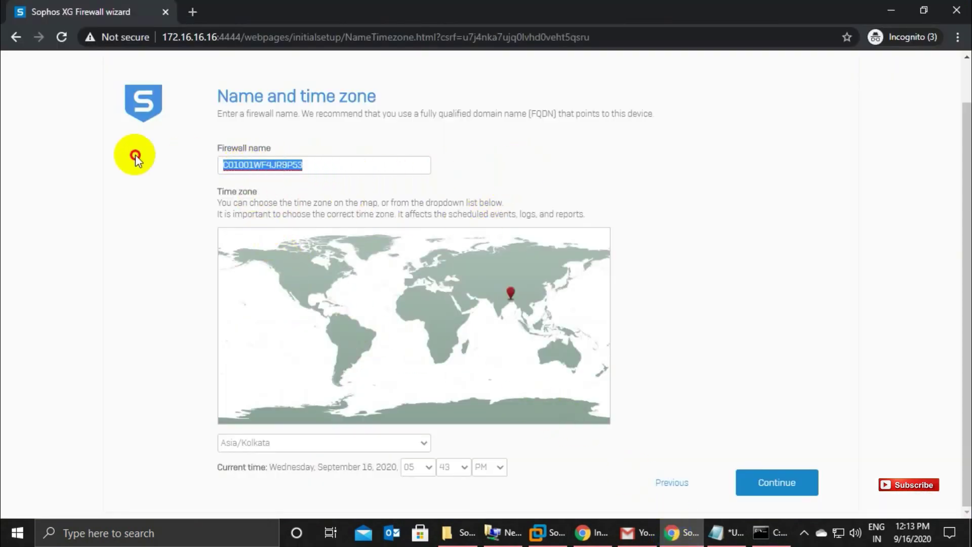
{"action": "left_click", "coordinate": [461, 167]}
{"action": "left_click", "coordinate": [785, 482]}
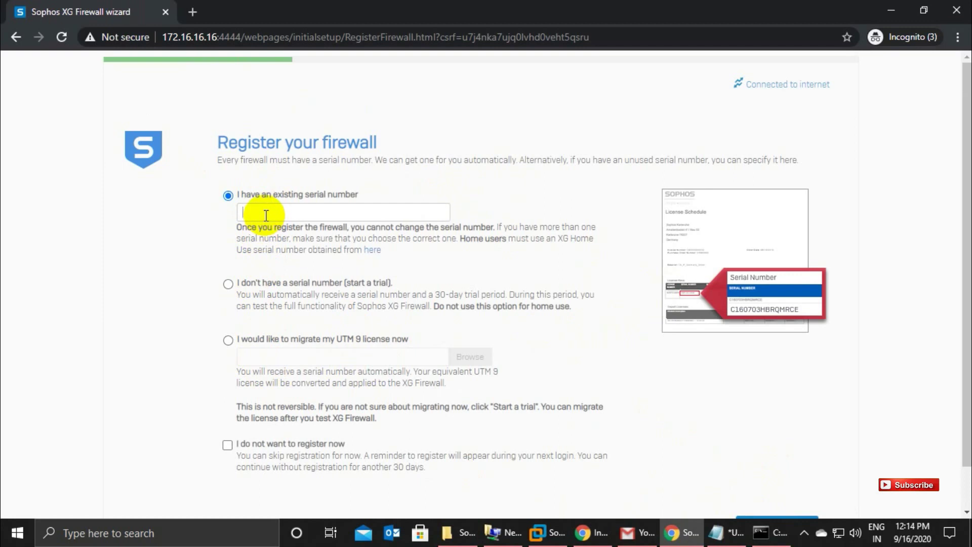
Skip firewall registration and continue past Basic setup complete to the LAN configuration step.
{"action": "key", "text": "ctrl+v"}
{"action": "scroll", "coordinate": [585, 346], "scroll_direction": "down", "scroll_amount": 1}
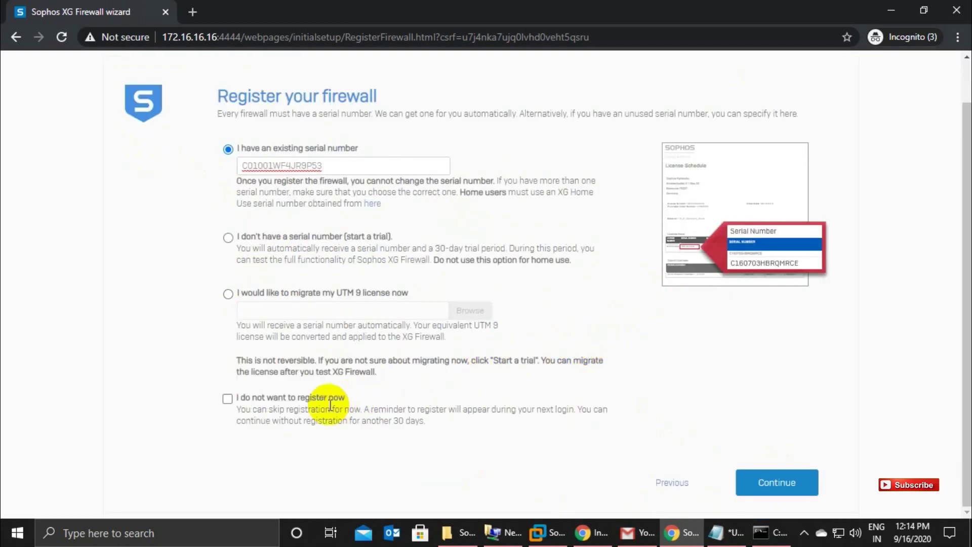
{"action": "left_click", "coordinate": [227, 398]}
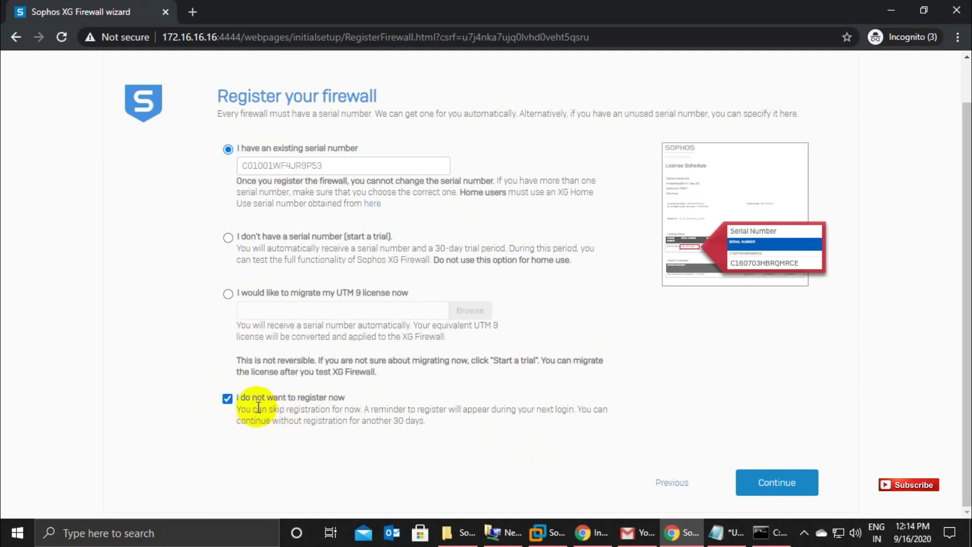
{"action": "left_click", "coordinate": [763, 482]}
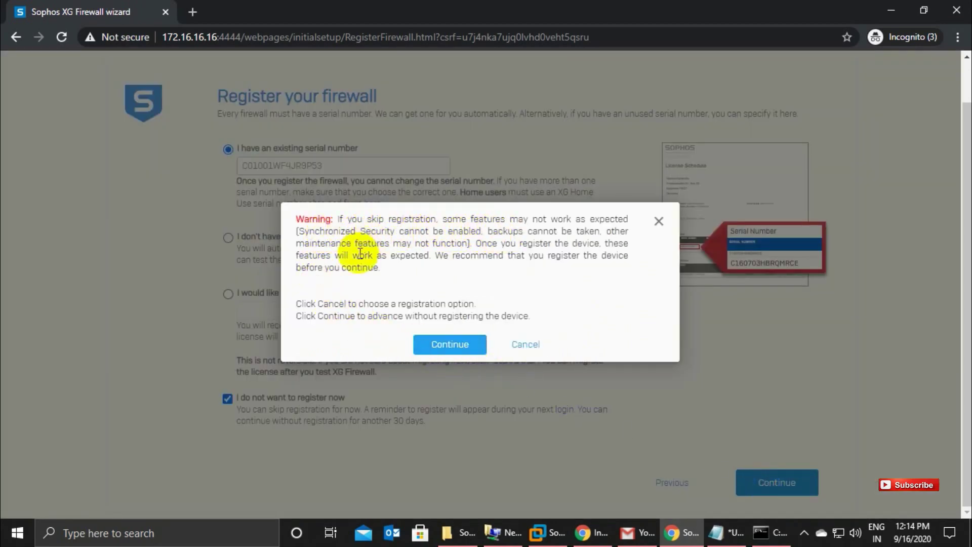
{"action": "left_click", "coordinate": [434, 344]}
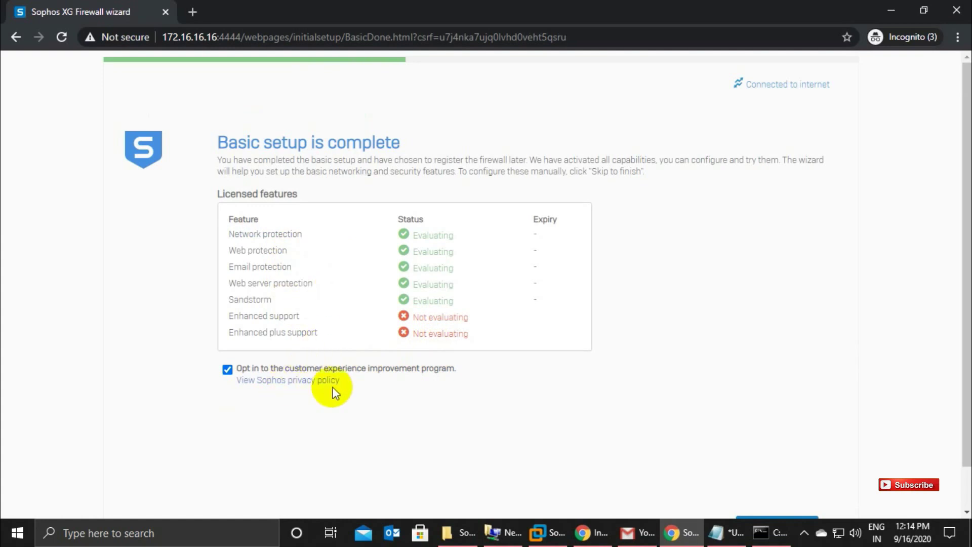
{"action": "scroll", "coordinate": [334, 392], "scroll_direction": "down", "scroll_amount": 1}
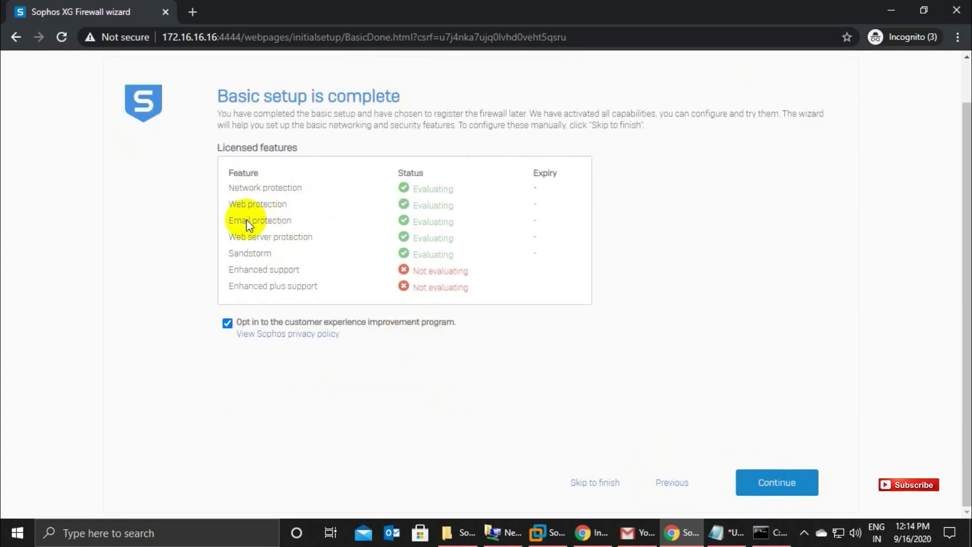
{"action": "left_click", "coordinate": [782, 482]}
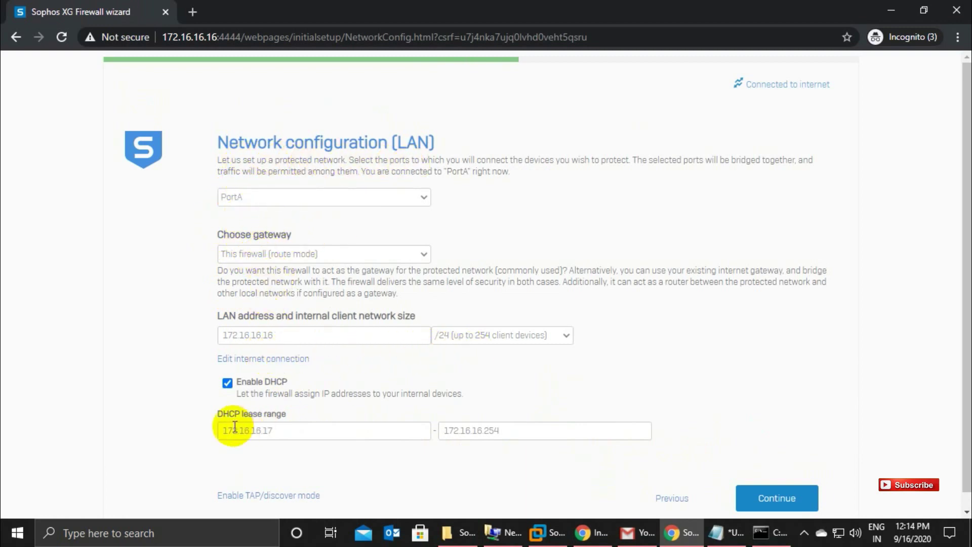
Accept the PortA LAN settings and enable all four network protection options, including Sandstorm.
{"action": "scroll", "coordinate": [401, 447], "scroll_direction": "down", "scroll_amount": 1}
{"action": "left_click", "coordinate": [755, 486]}
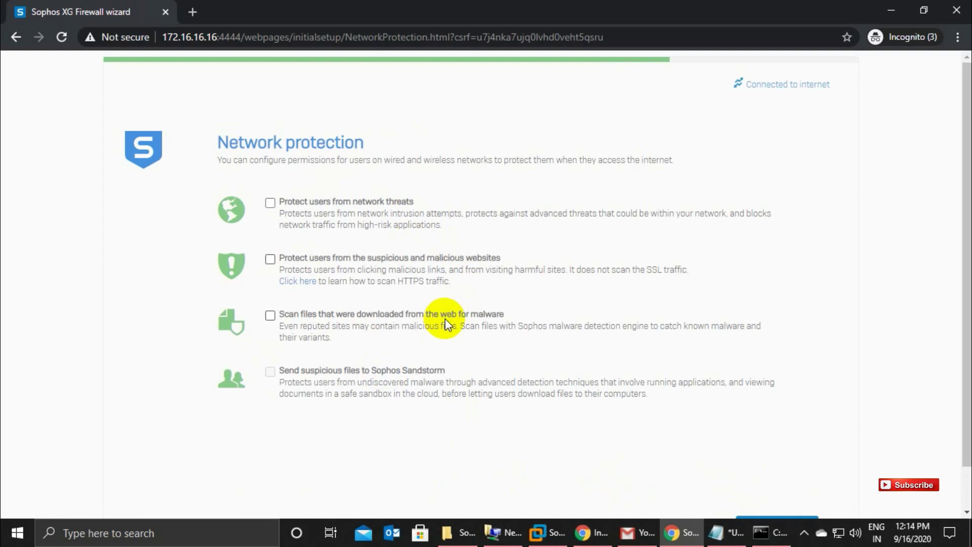
{"action": "left_click", "coordinate": [270, 203]}
{"action": "left_click", "coordinate": [270, 259]}
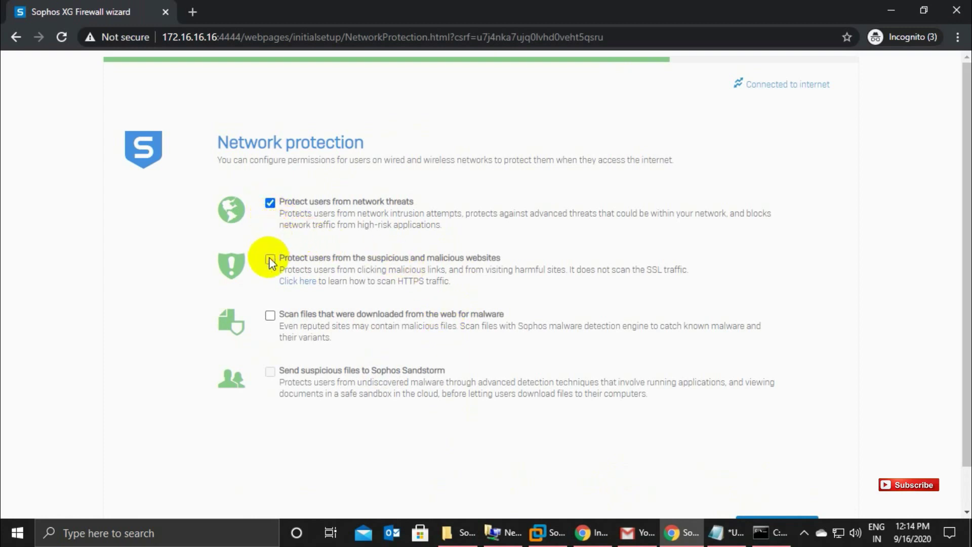
{"action": "left_click", "coordinate": [270, 315]}
{"action": "left_click", "coordinate": [270, 374]}
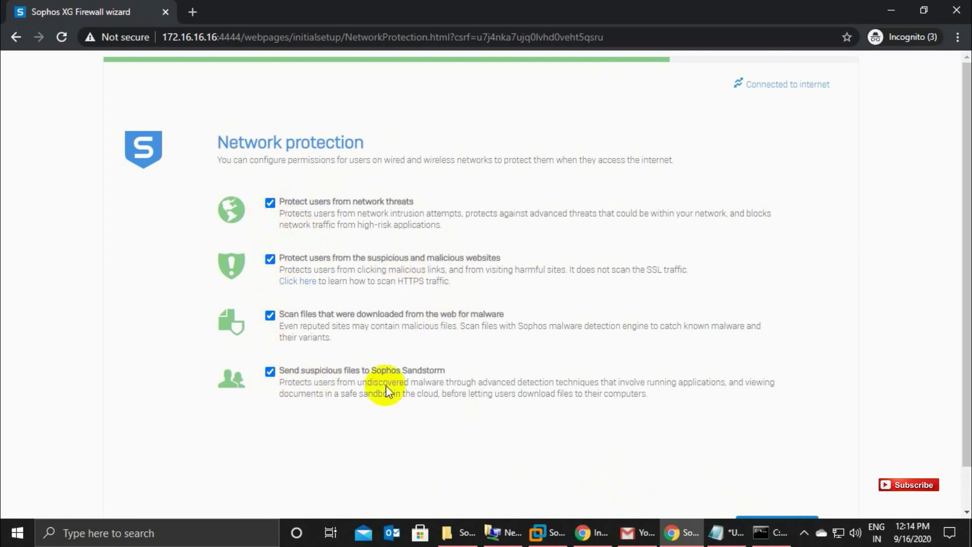
{"action": "scroll", "coordinate": [456, 405], "scroll_direction": "down", "scroll_amount": 2}
{"action": "left_click", "coordinate": [762, 482]}
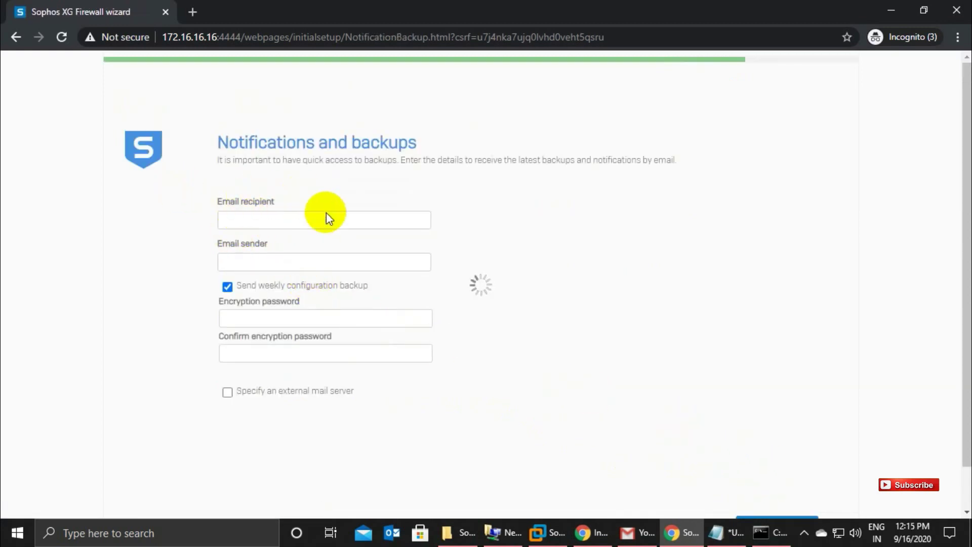
After the missing-recipient warning, type the notification e-mail address in Notepad and copy it.
{"action": "scroll", "coordinate": [639, 377], "scroll_direction": "down", "scroll_amount": 1}
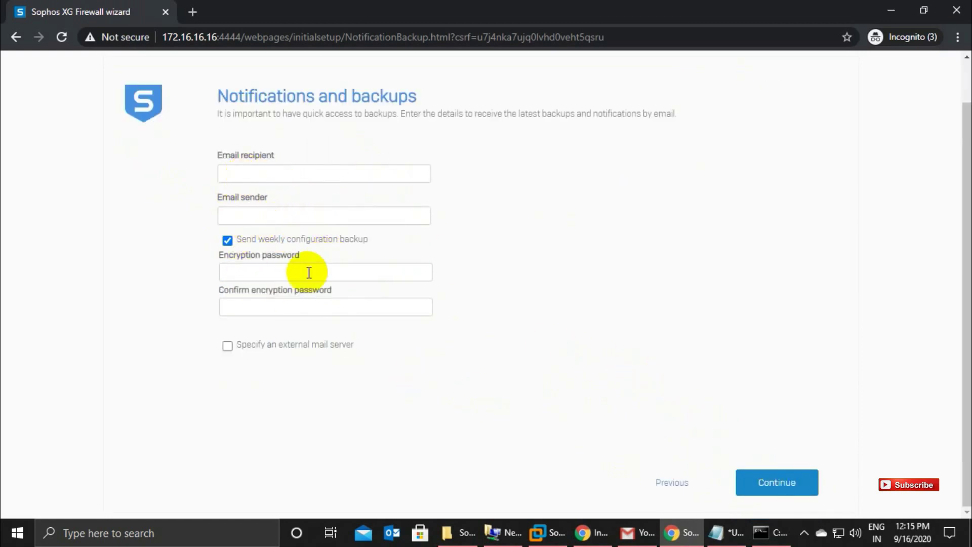
{"action": "left_click", "coordinate": [758, 488]}
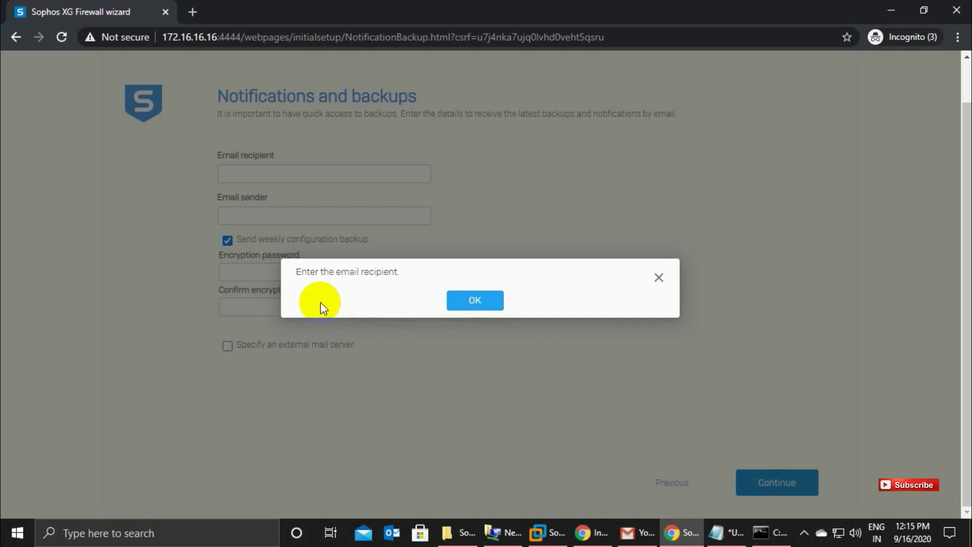
{"action": "left_click", "coordinate": [472, 308]}
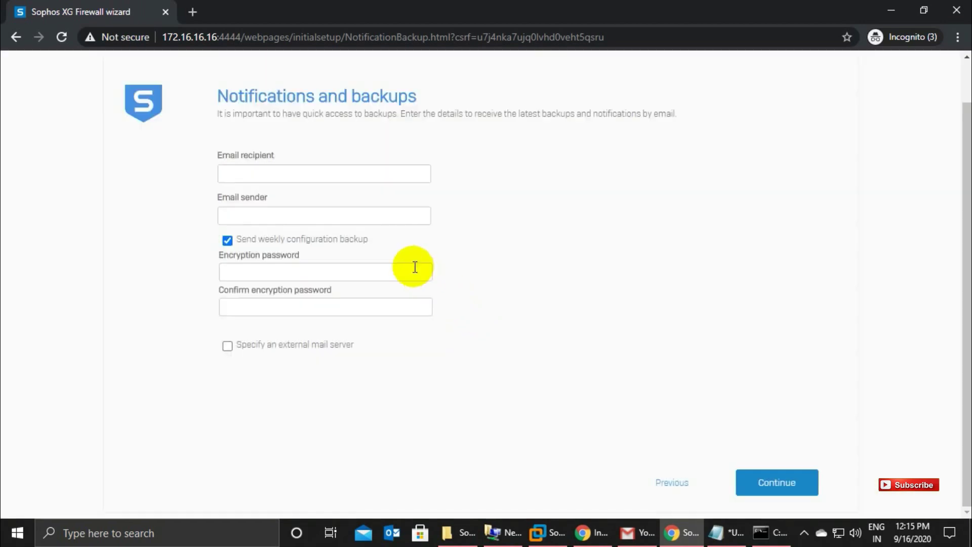
{"action": "left_click", "coordinate": [719, 533]}
{"action": "left_click", "coordinate": [808, 142]}
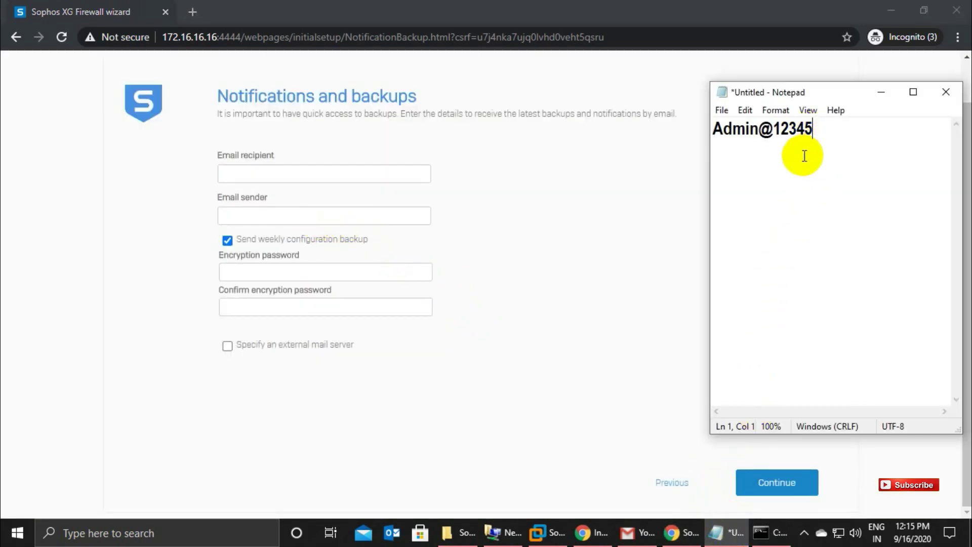
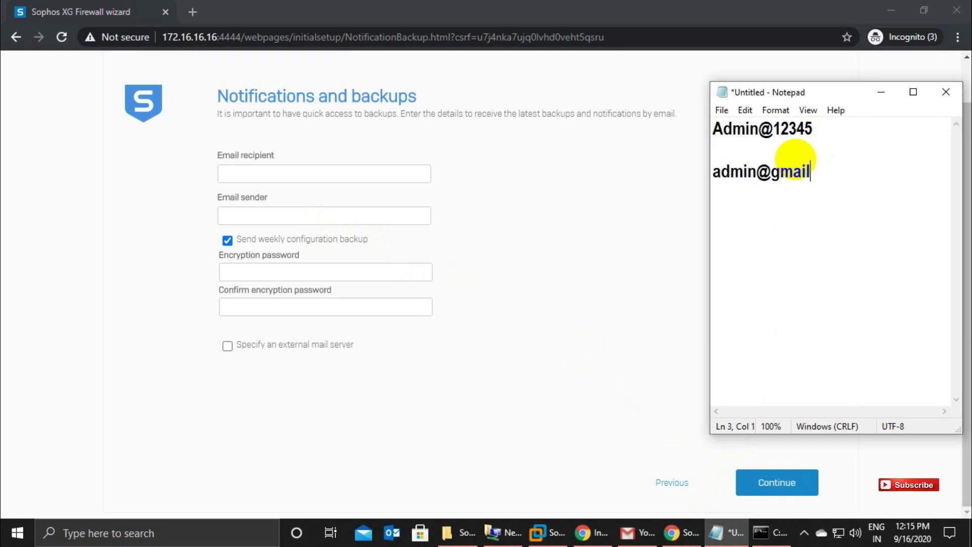
{"action": "left_click_drag", "start_coordinate": [860, 177], "coordinate": [710, 172]}
{"action": "key", "text": "ctrl+c"}
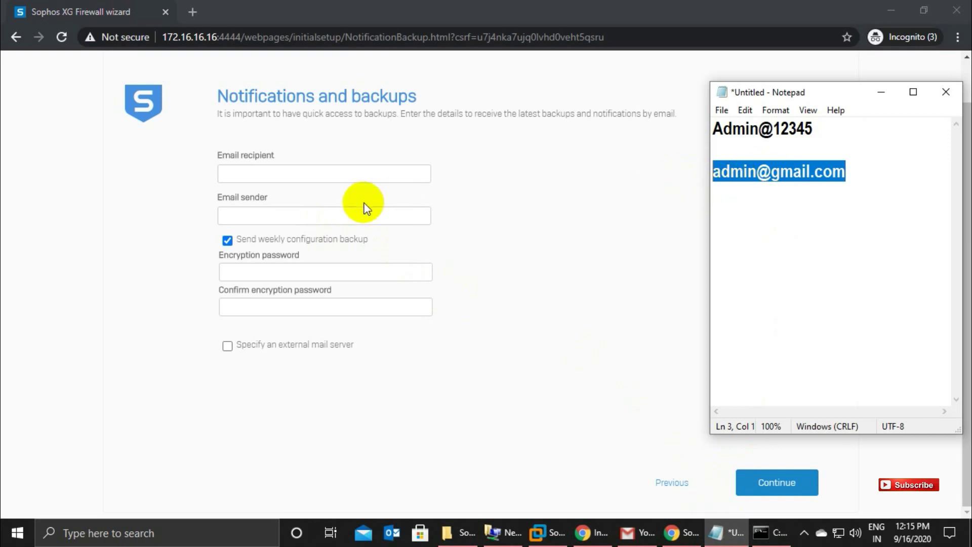
Paste the address as Email recipient and sender, enter and confirm the backup encryption password.
{"action": "left_click", "coordinate": [280, 175]}
{"action": "key", "text": "ctrl+v"}
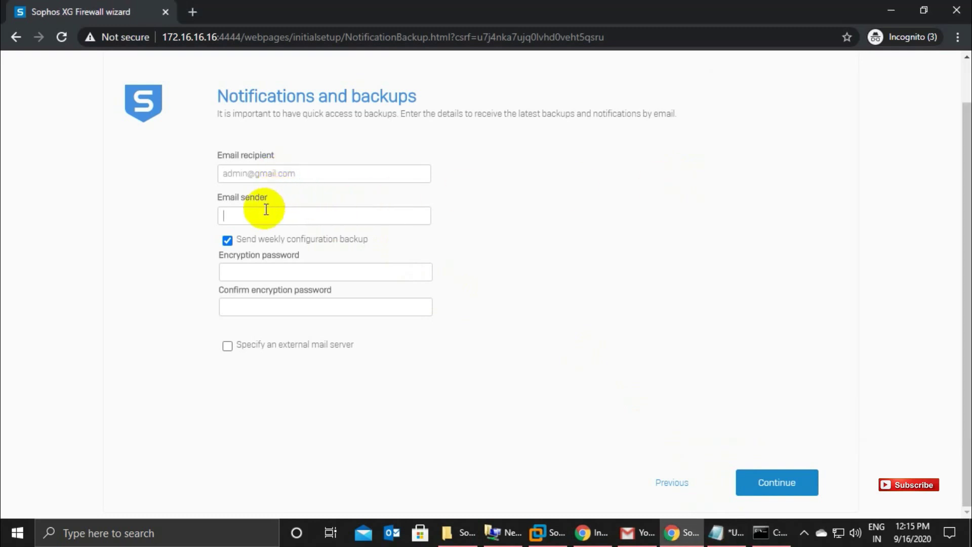
{"action": "left_click", "coordinate": [264, 211]}
{"action": "key", "text": "ctrl+v"}
{"action": "left_click", "coordinate": [262, 280]}
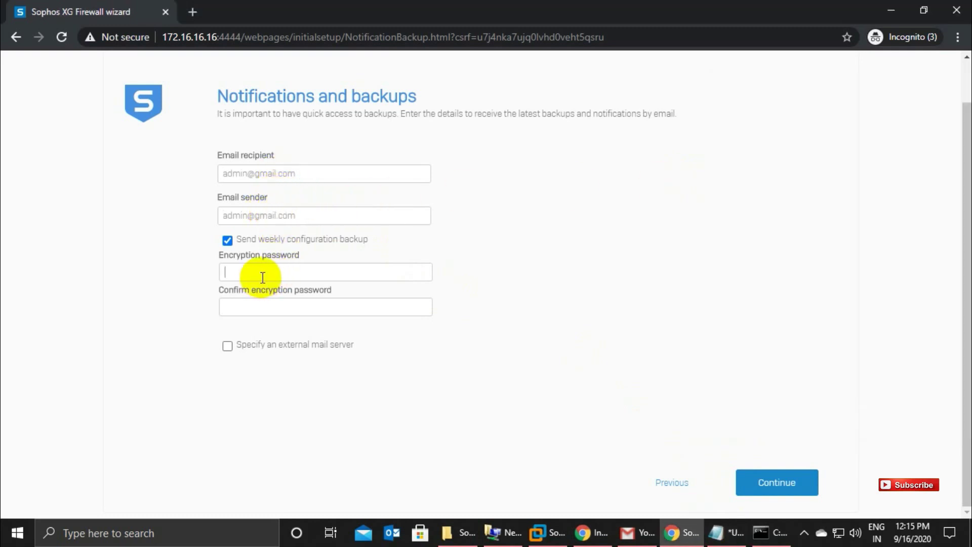
{"action": "key", "text": "ctrl+v"}
{"action": "left_click", "coordinate": [264, 303]}
{"action": "key", "text": "ctrl+v"}
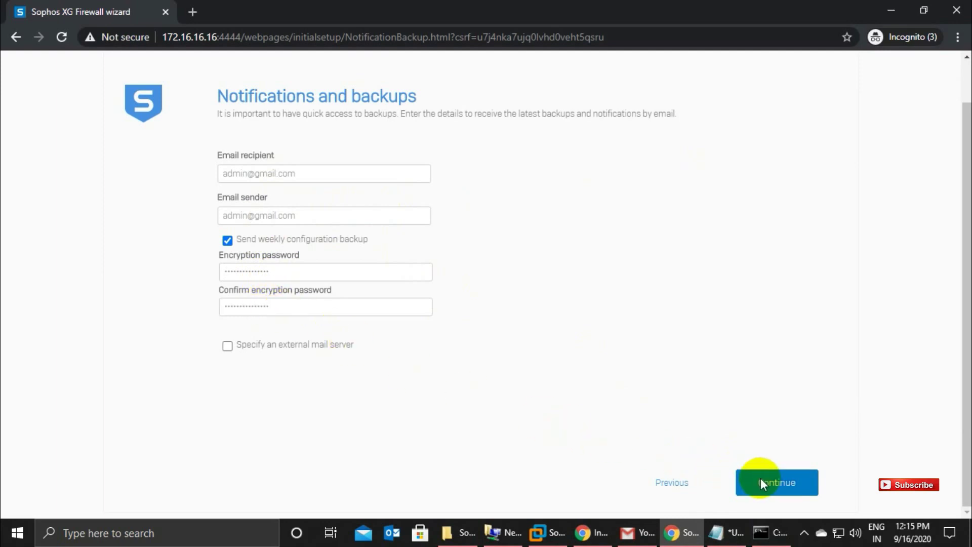
{"action": "left_click", "coordinate": [775, 480]}
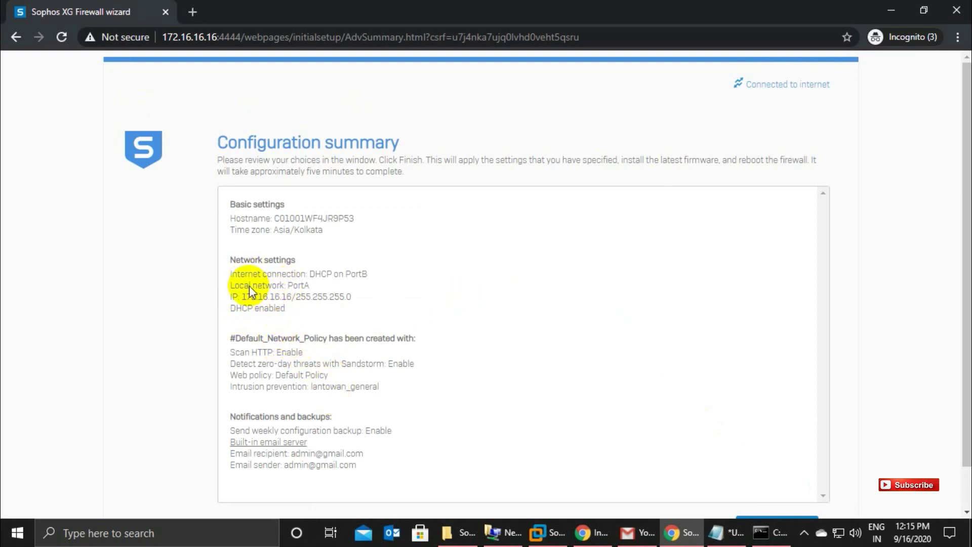
Review the summary (internet DHCP on PortB, LAN PortA 172.16.16.16/24) and click Finish.
{"action": "scroll", "coordinate": [352, 339], "scroll_direction": "down", "scroll_amount": 1}
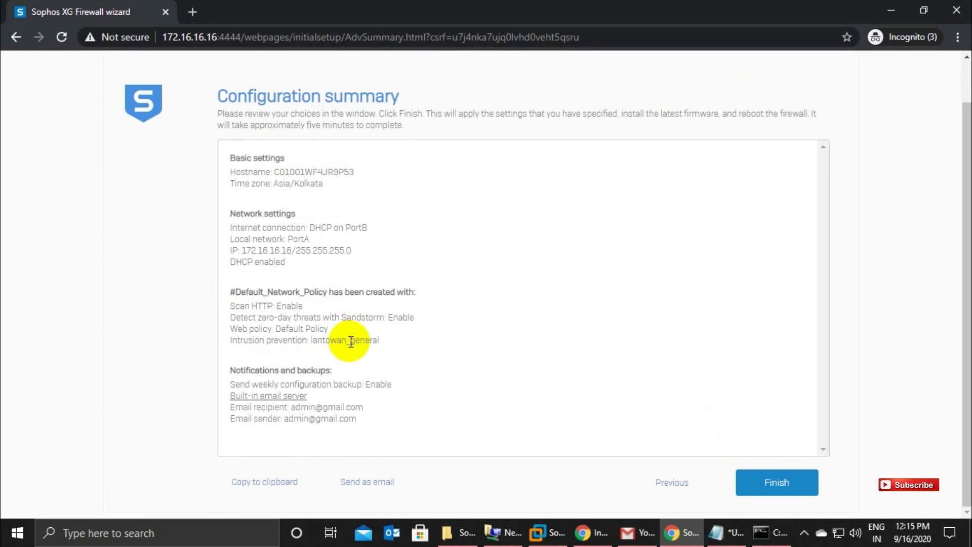
{"action": "scroll", "coordinate": [302, 315], "scroll_direction": "up", "scroll_amount": 1}
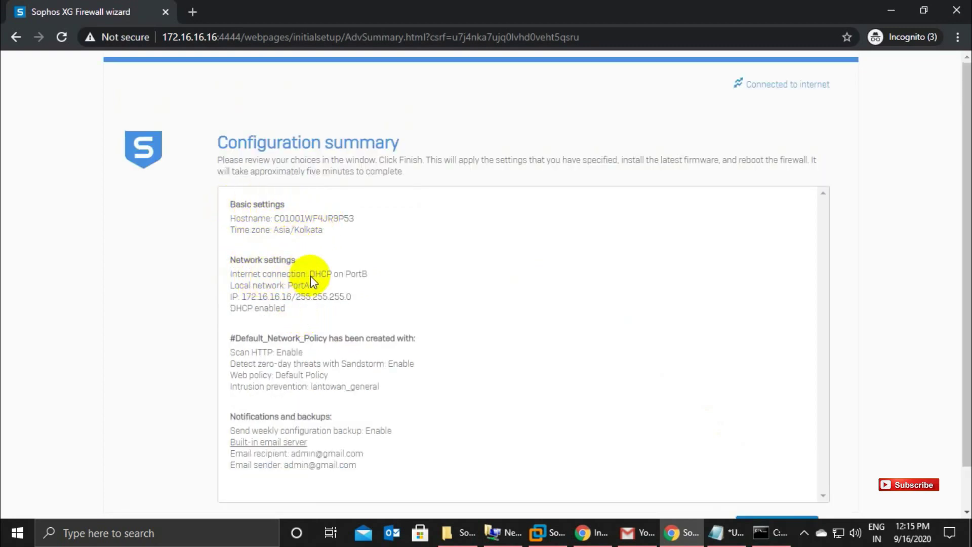
{"action": "mouse_move", "coordinate": [240, 272]}
{"action": "left_mouse_down"}
{"action": "mouse_move", "coordinate": [368, 273]}
{"action": "mouse_move", "coordinate": [240, 275]}
{"action": "left_mouse_up"}
{"action": "left_click", "coordinate": [278, 304]}
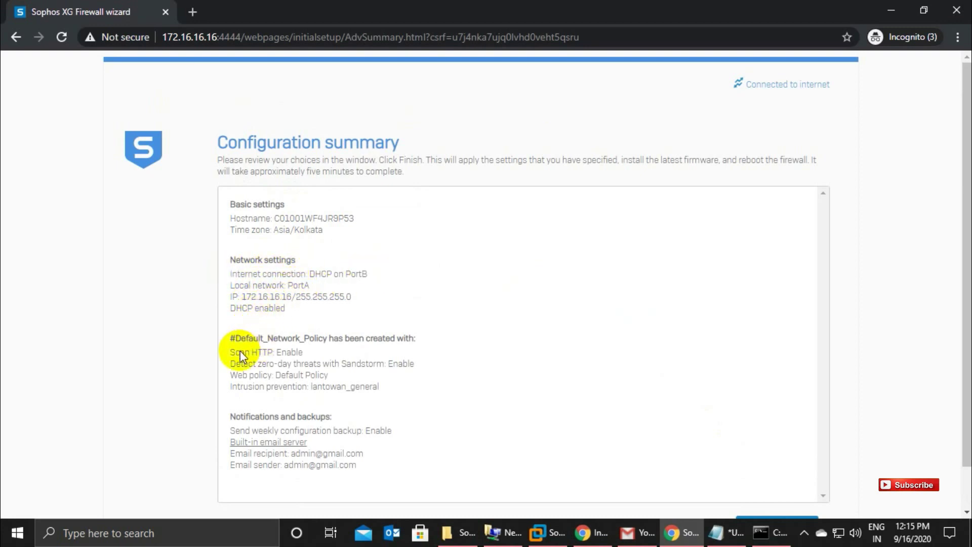
{"action": "scroll", "coordinate": [324, 455], "scroll_direction": "down", "scroll_amount": 1}
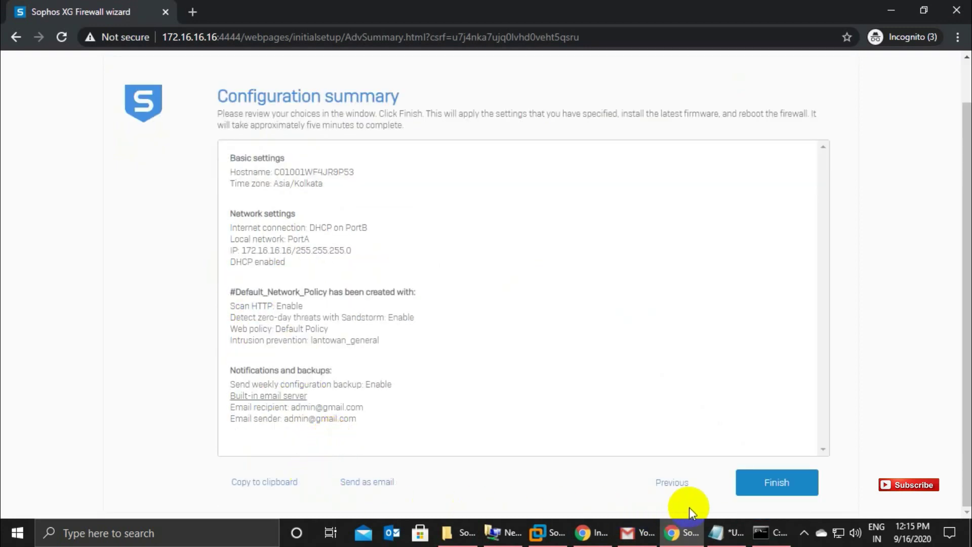
{"action": "left_click", "coordinate": [763, 480]}
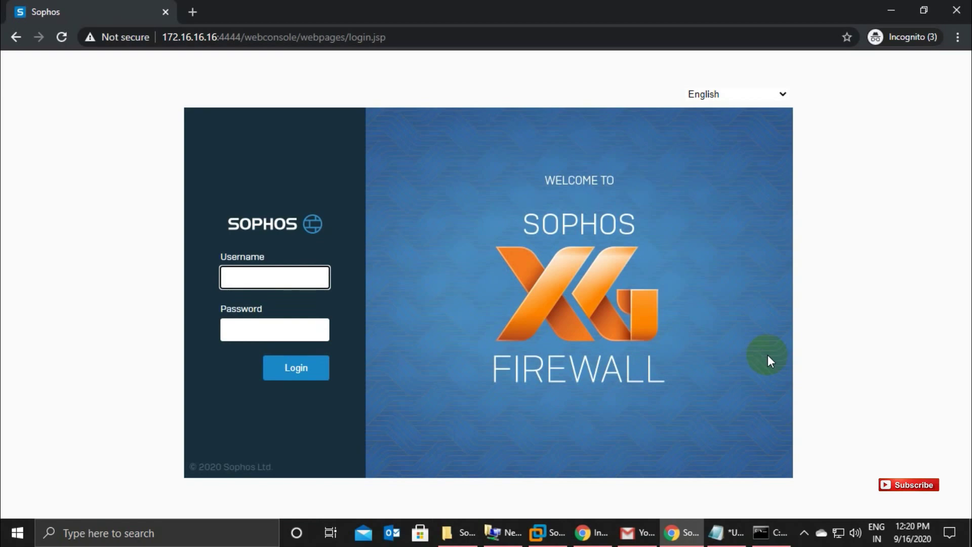
Log in to the firewall console using the admin password copied from Notepad after two failed tries.
{"action": "left_click", "coordinate": [557, 532]}
{"action": "left_click", "coordinate": [389, 414]}
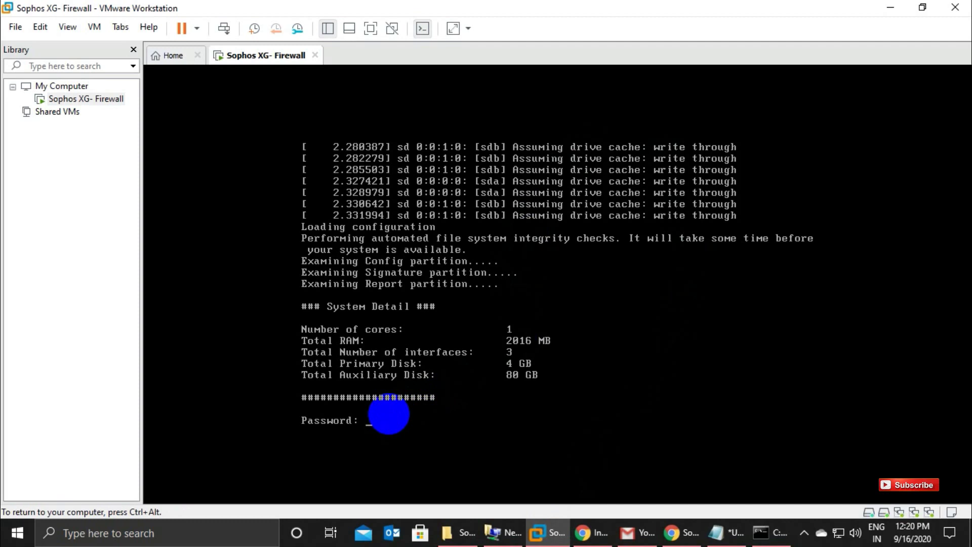
{"action": "key", "text": "Return"}
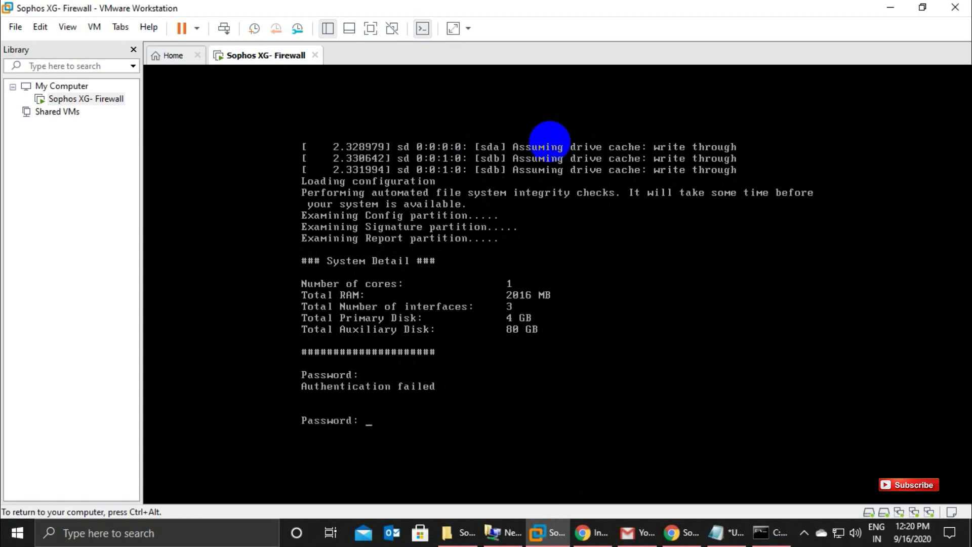
{"action": "key", "text": "Return"}
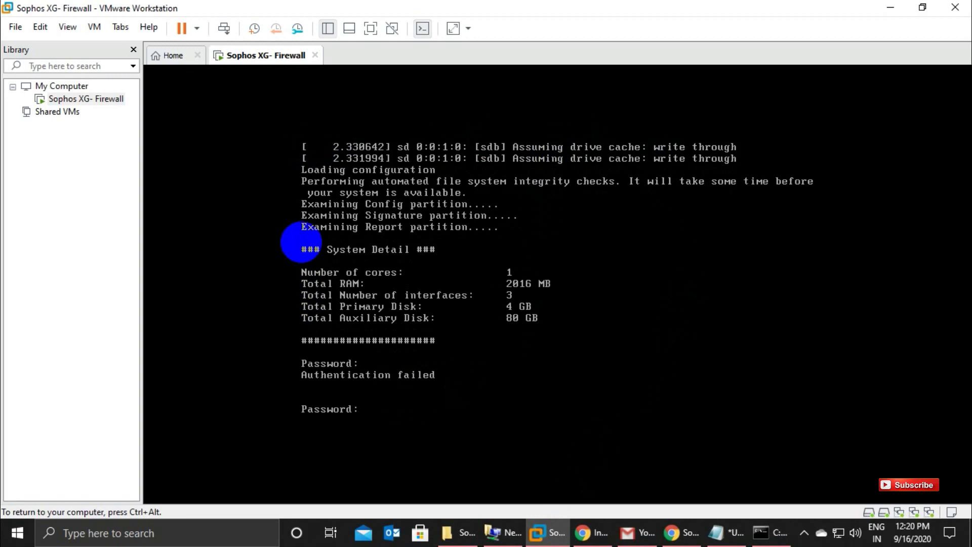
{"action": "left_click", "coordinate": [723, 538]}
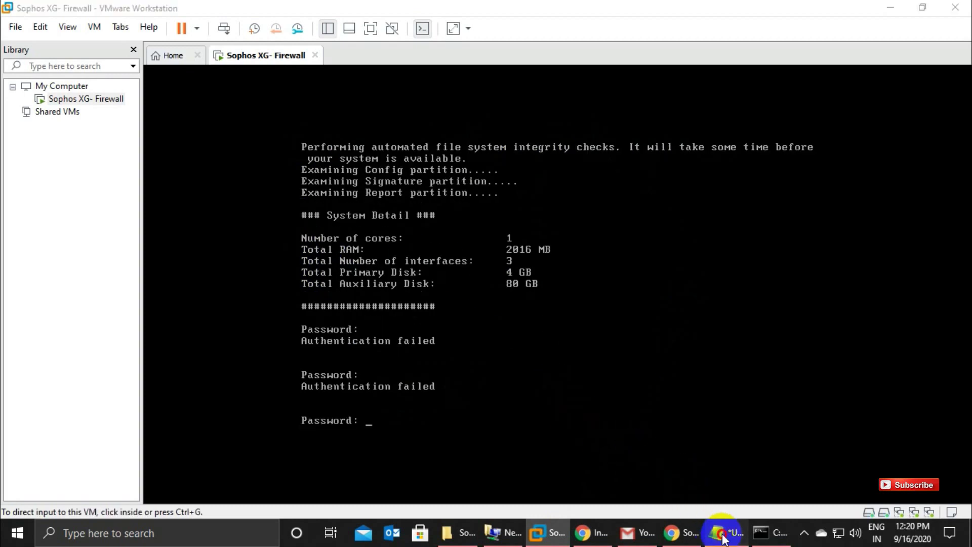
{"action": "left_click", "coordinate": [775, 147]}
{"action": "left_click_drag", "start_coordinate": [816, 129], "coordinate": [707, 129]}
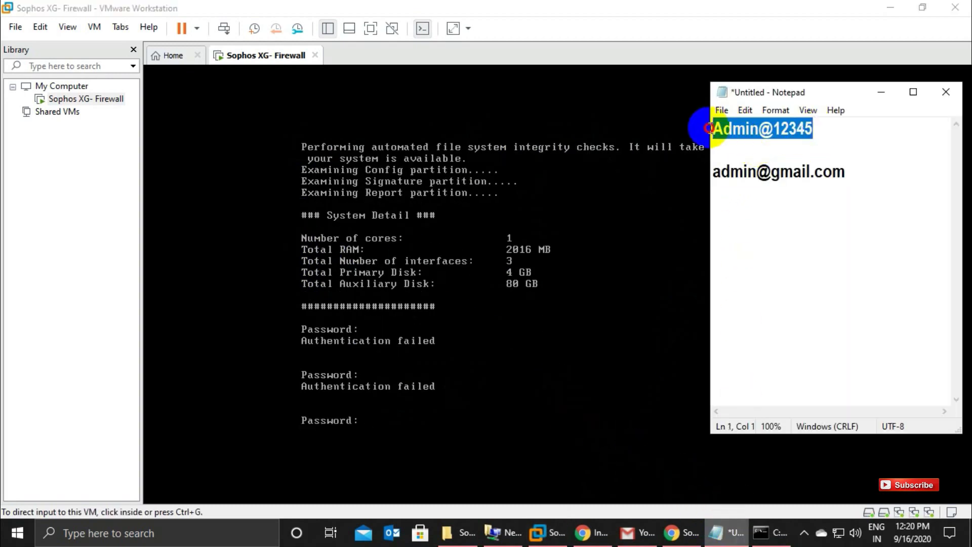
{"action": "left_click", "coordinate": [386, 418]}
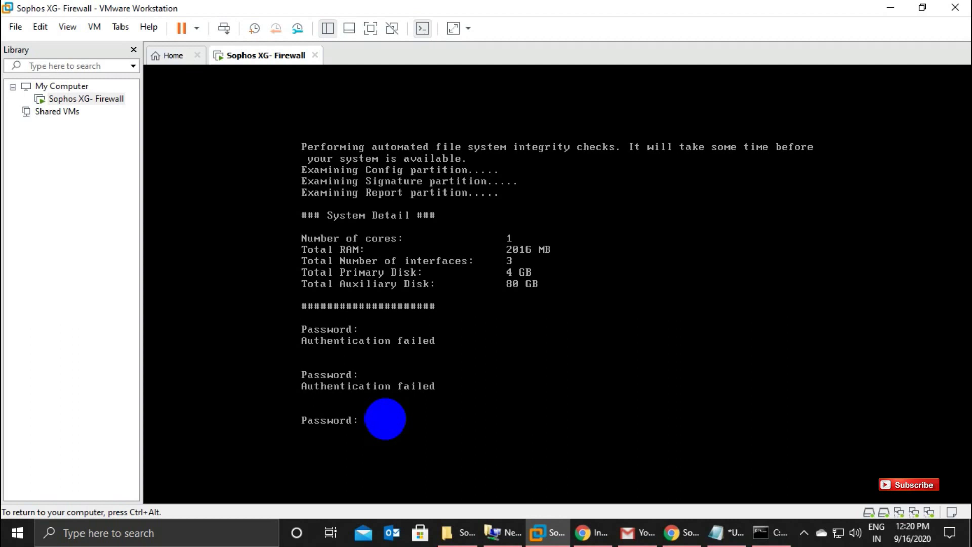
{"action": "key", "text": "Return"}
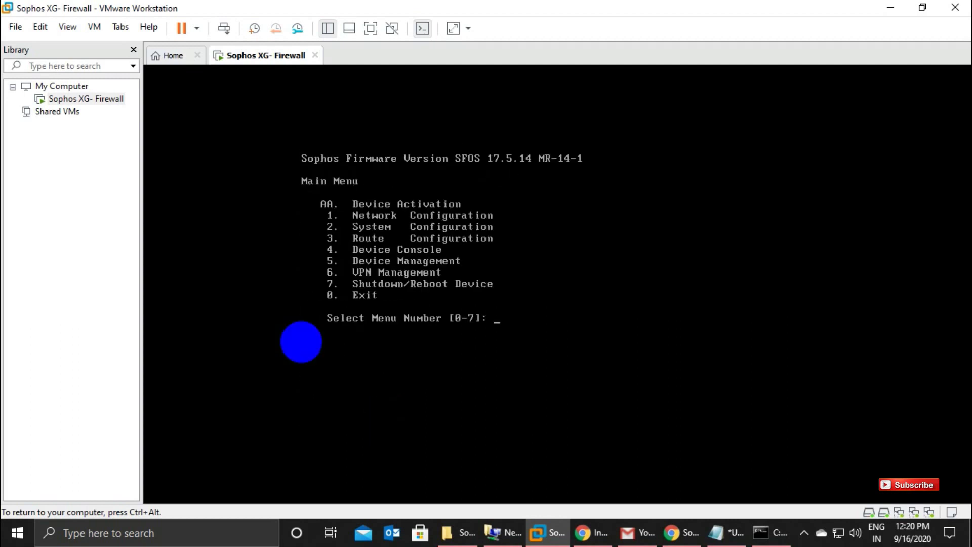
Review the PortA LAN and PortB WAN interface settings in the console's network configuration, then cancel.
{"action": "type", "text": "1"}
{"action": "key", "text": "Return"}
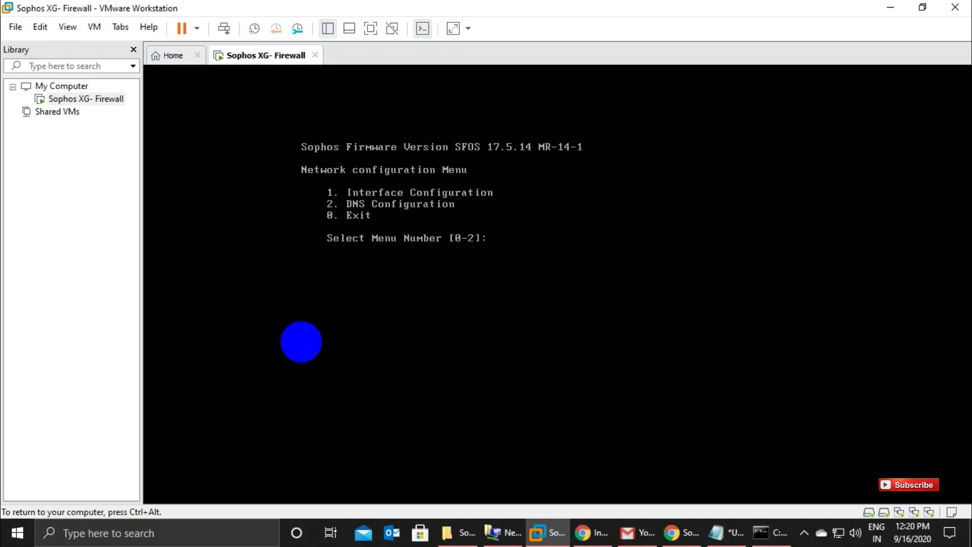
{"action": "type", "text": "1"}
{"action": "key", "text": "Return"}
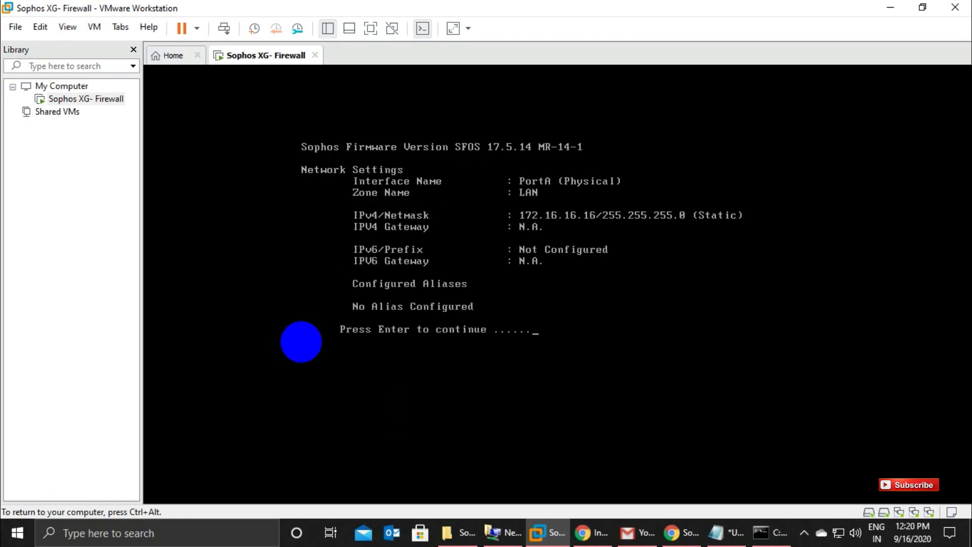
{"action": "key", "text": "Return"}
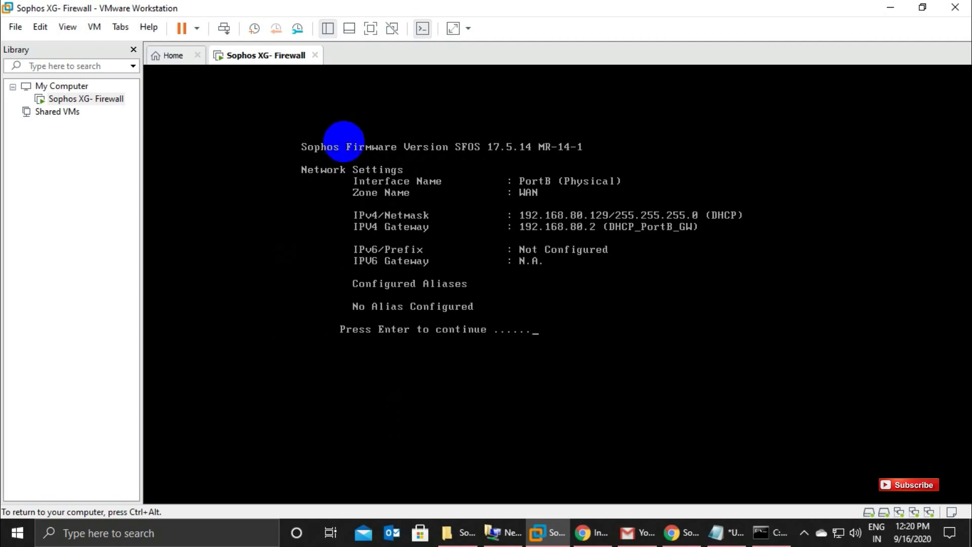
{"action": "key", "text": "ctrl+c"}
{"action": "key", "text": "ctrl+c"}
{"action": "key", "text": "ctrl+c"}
{"action": "key", "text": "ctrl+c"}
{"action": "key", "text": "ctrl+c"}
{"action": "key", "text": "Return"}
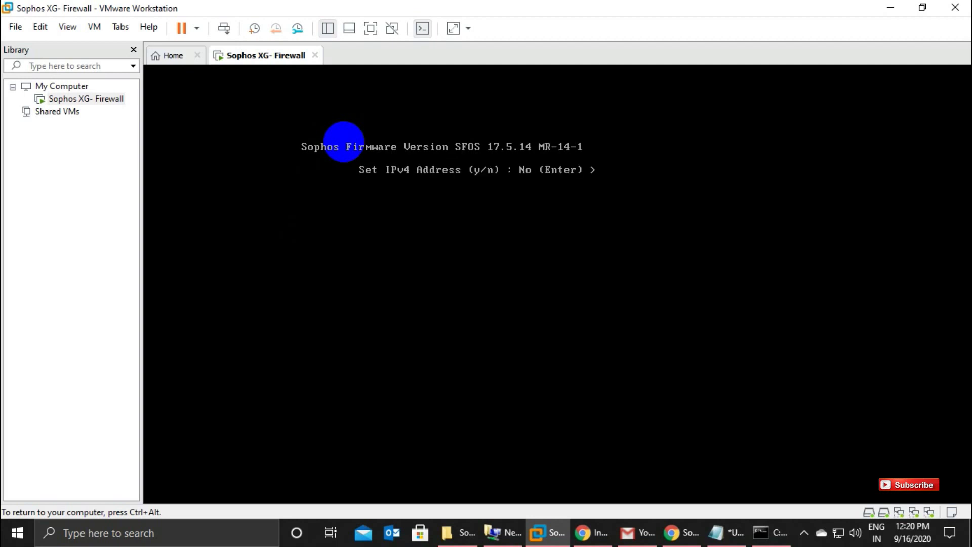
{"action": "key", "text": "Return"}
{"action": "key", "text": "Return"}
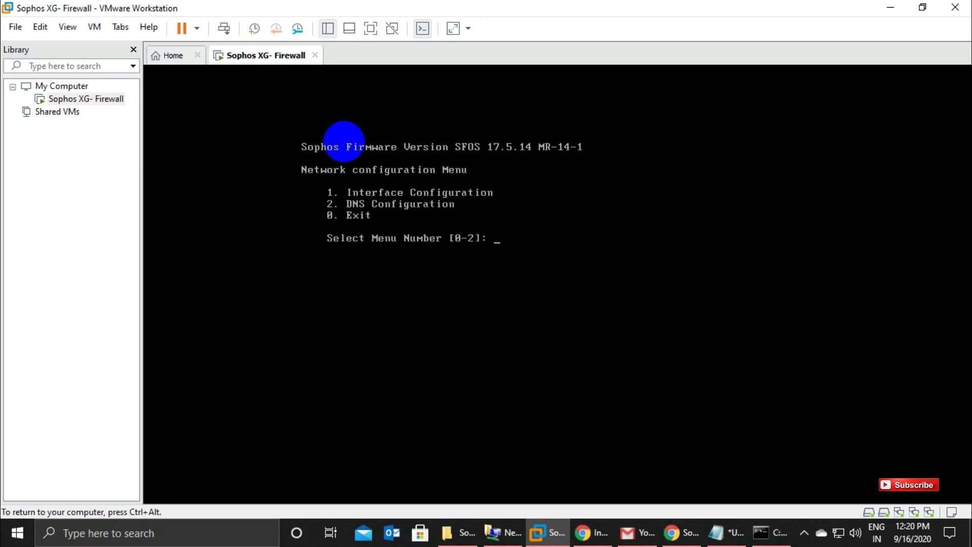
Exit the firewall console menu and bring up the Sophos login page at 172.16.16.16:4444 in Chrome.
{"action": "type", "text": "0"}
{"action": "key", "text": "Return"}
{"action": "type", "text": "0"}
{"action": "key", "text": "Return"}
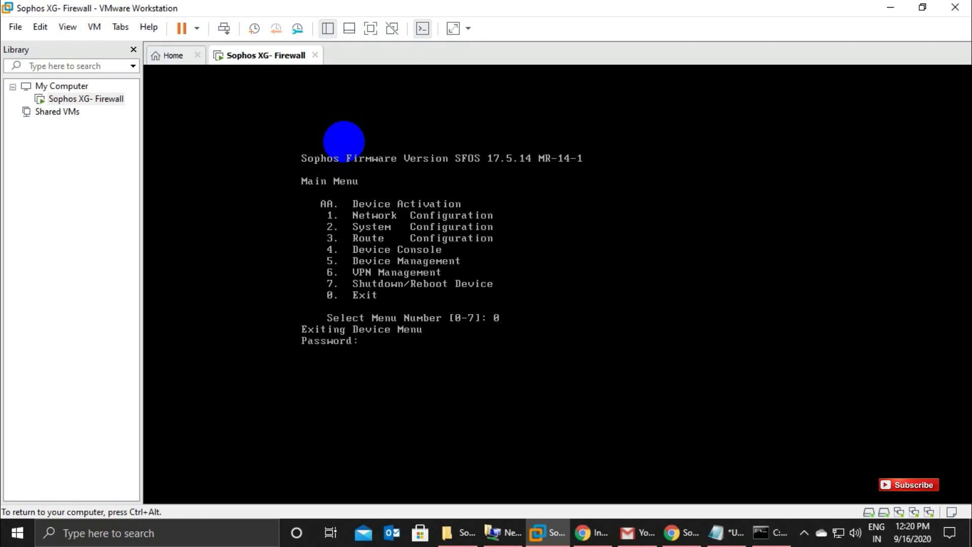
{"action": "left_click", "coordinate": [676, 532]}
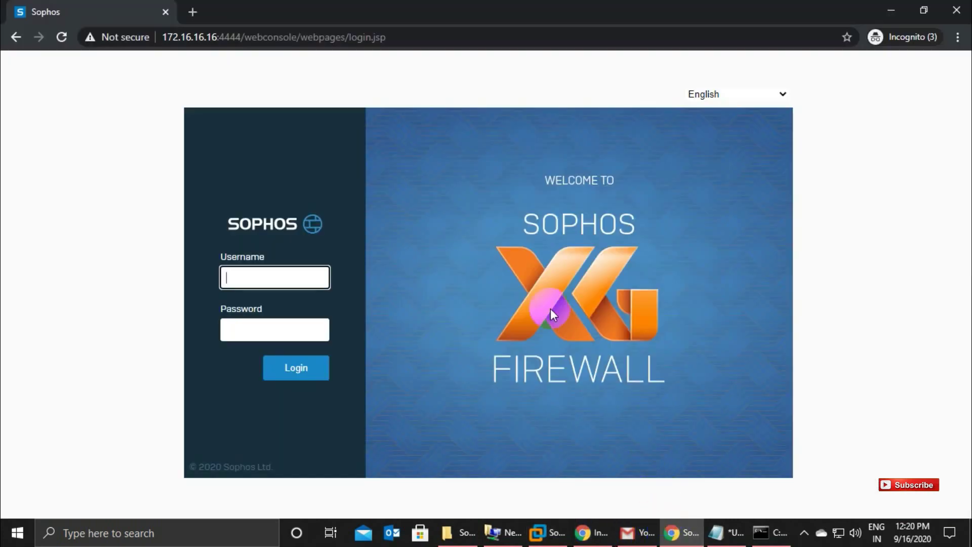
Sign in to the Sophos web console with the administrator username and password.
{"action": "left_click", "coordinate": [231, 277]}
{"action": "type", "text": "a"}
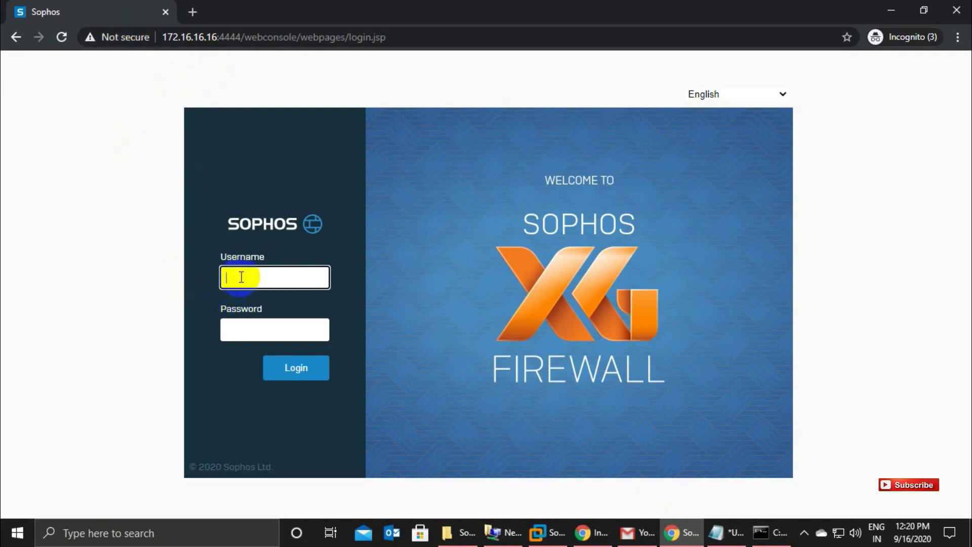
{"action": "type", "text": "dmin"}
{"action": "key", "text": "Tab"}
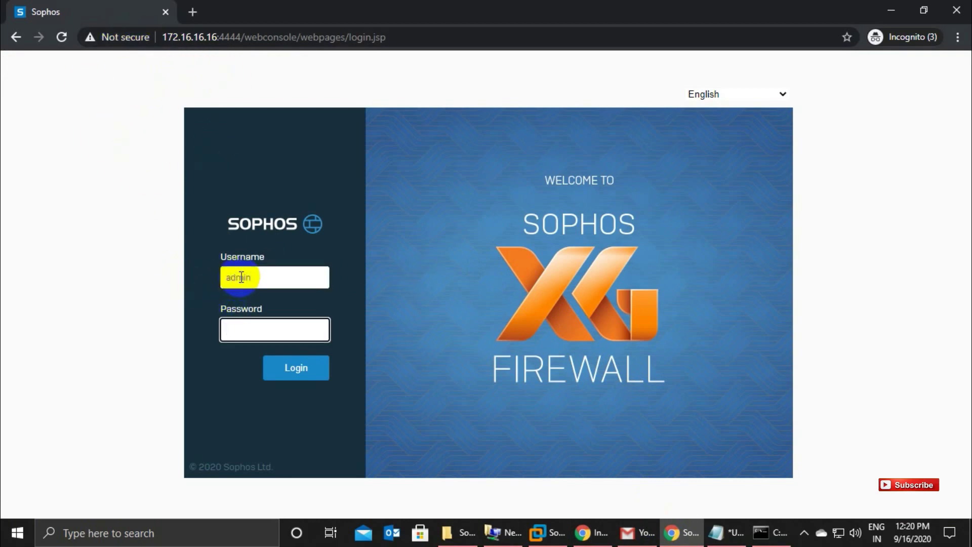
{"action": "type", "text": "admin@12345"}
{"action": "key", "text": "Return"}
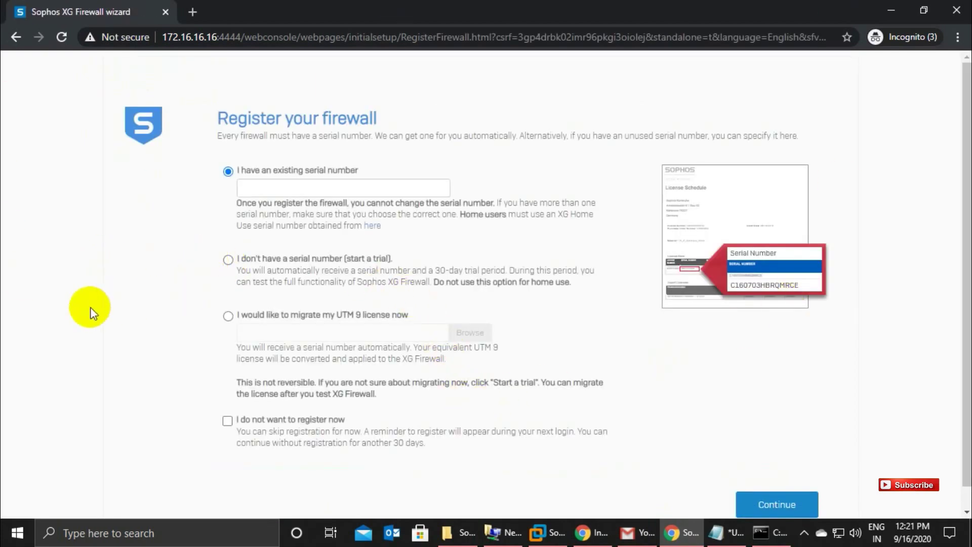
Skip device registration with 'I do not want to register now' and confirm the warning.
{"action": "left_click", "coordinate": [228, 421]}
{"action": "left_click", "coordinate": [788, 502]}
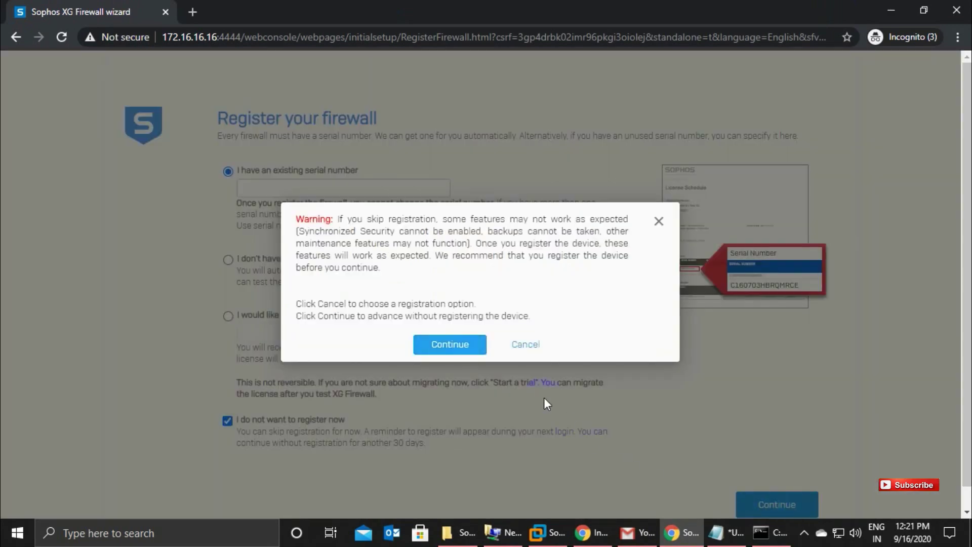
{"action": "left_click", "coordinate": [453, 345]}
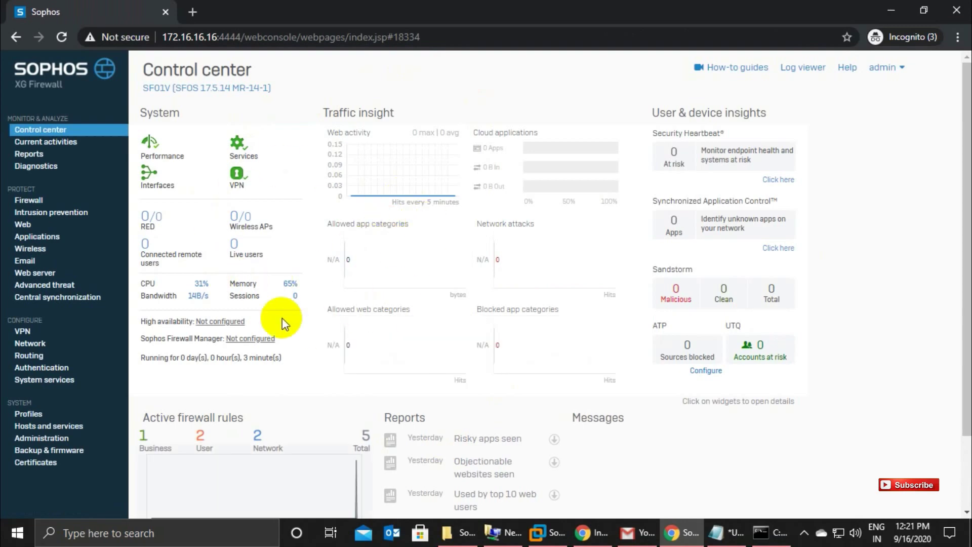
{"action": "scroll", "coordinate": [431, 382], "scroll_direction": "down", "scroll_amount": 2}
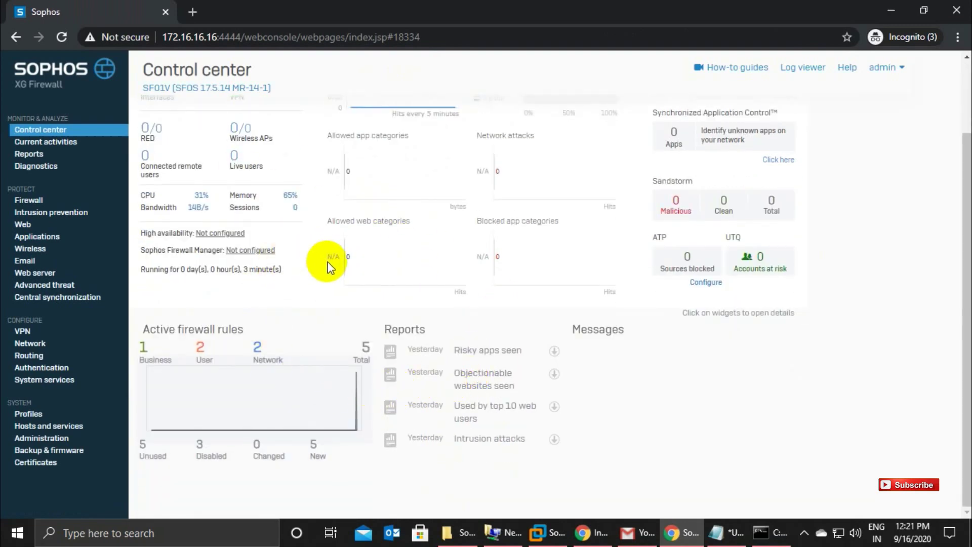
{"action": "scroll", "coordinate": [325, 265], "scroll_direction": "up", "scroll_amount": 2}
{"action": "left_click", "coordinate": [28, 200]}
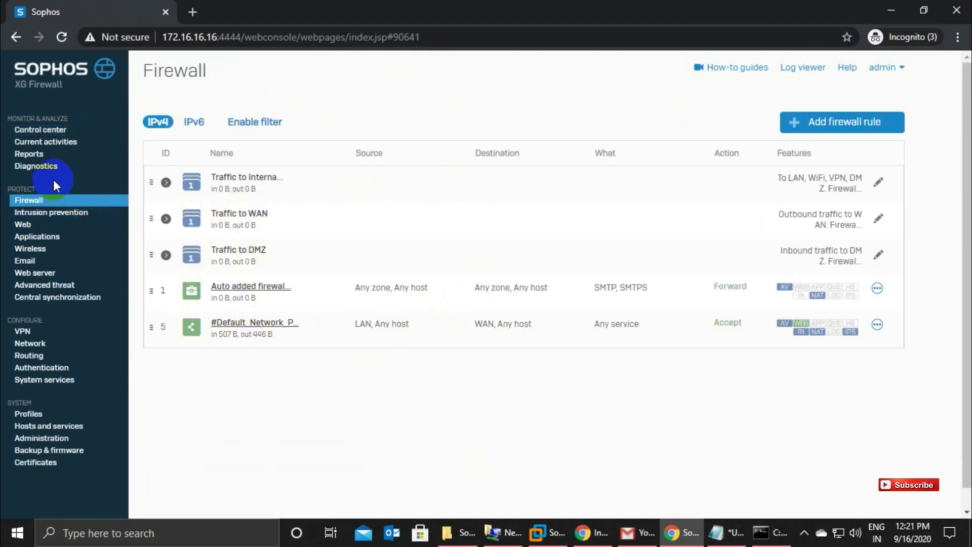
{"action": "left_click", "coordinate": [31, 133]}
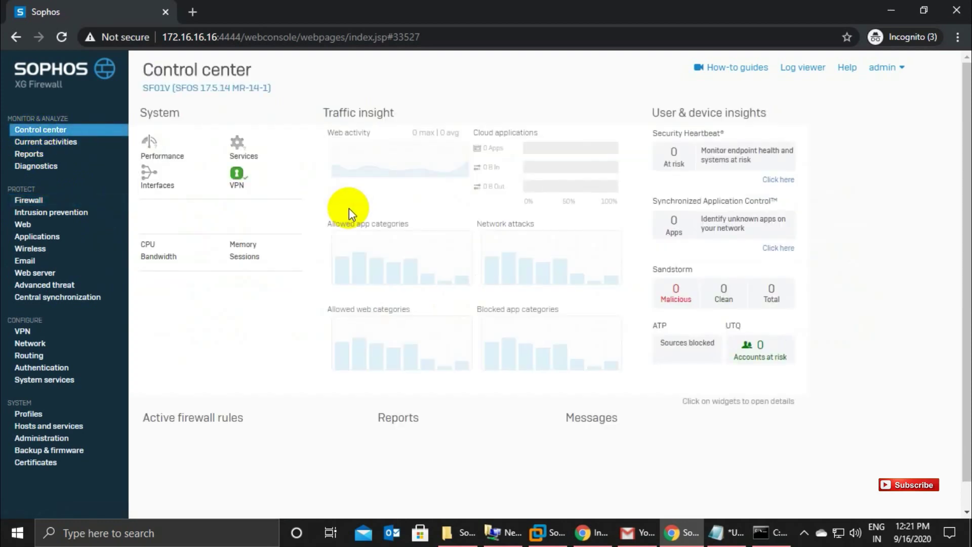
{"action": "left_click", "coordinate": [150, 175]}
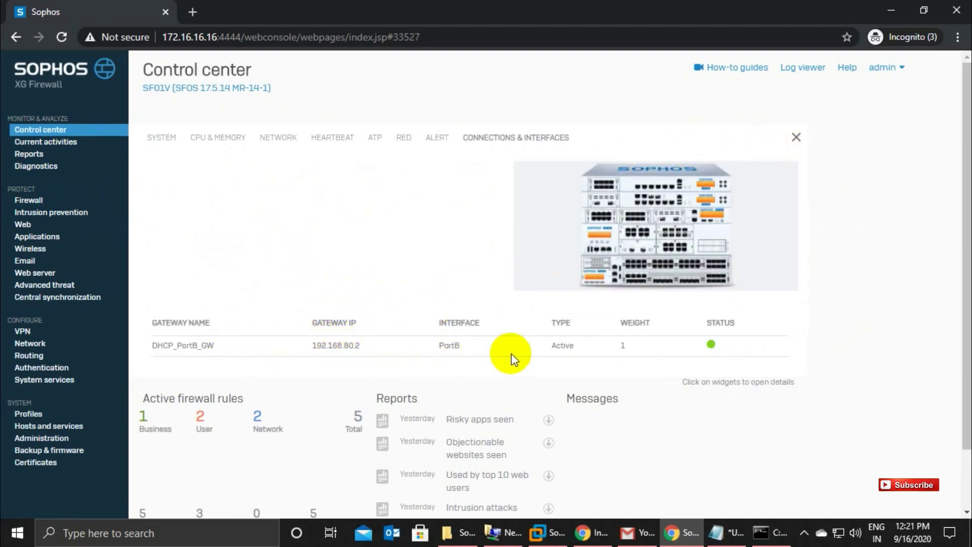
{"action": "left_click", "coordinate": [796, 137]}
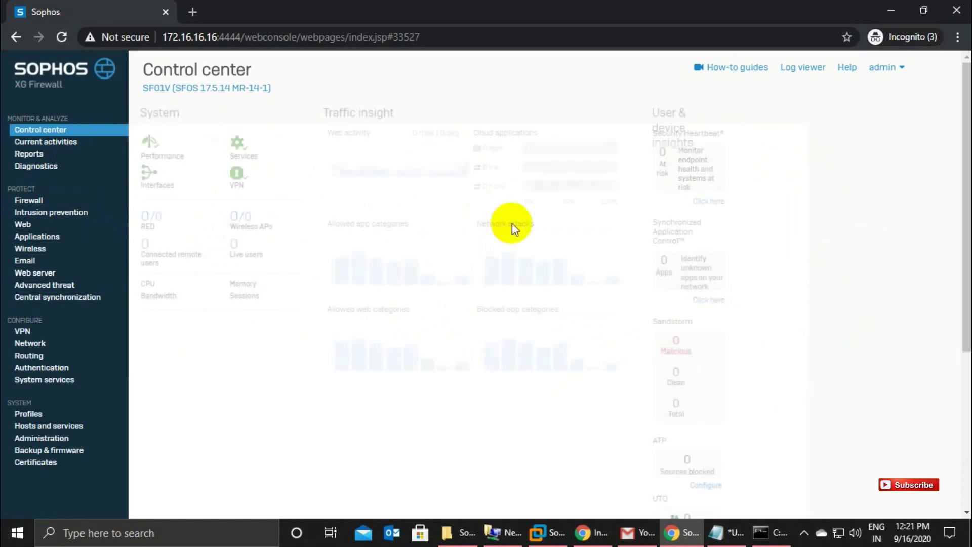
{"action": "left_click", "coordinate": [30, 416]}
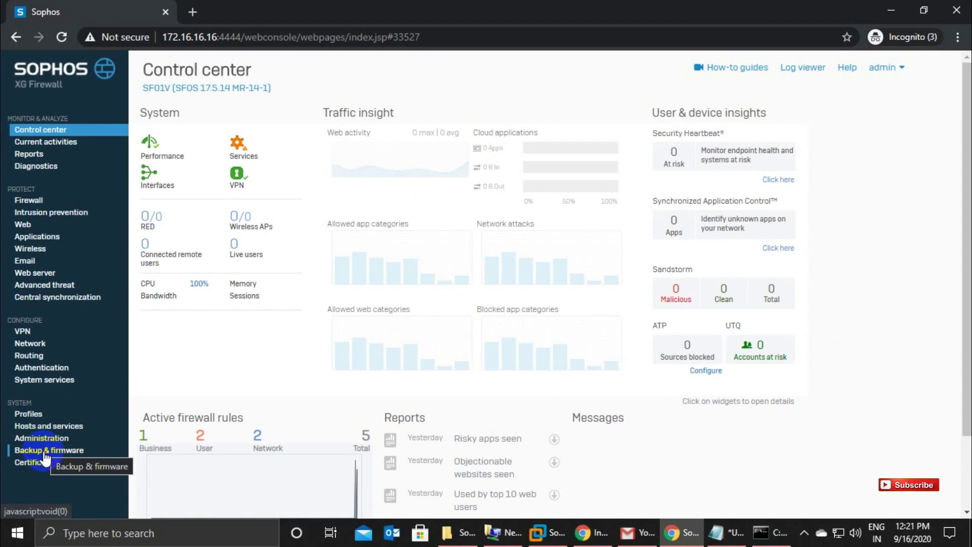
{"action": "left_click", "coordinate": [24, 438]}
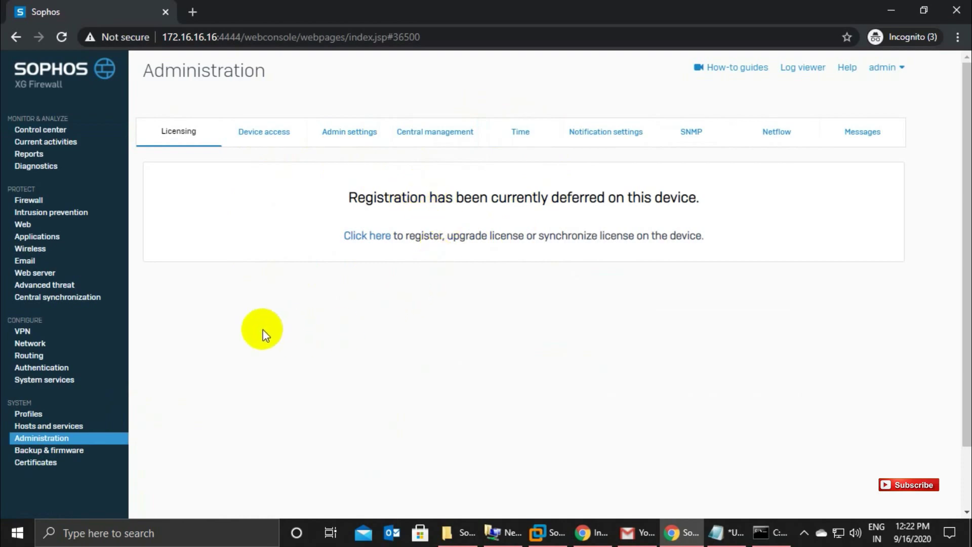
{"action": "left_click", "coordinate": [276, 134]}
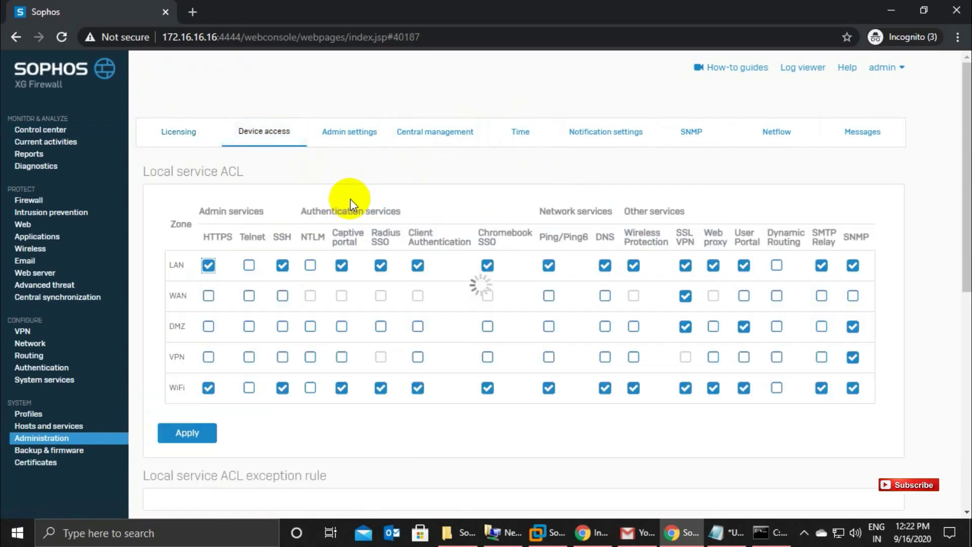
{"action": "left_click", "coordinate": [179, 143]}
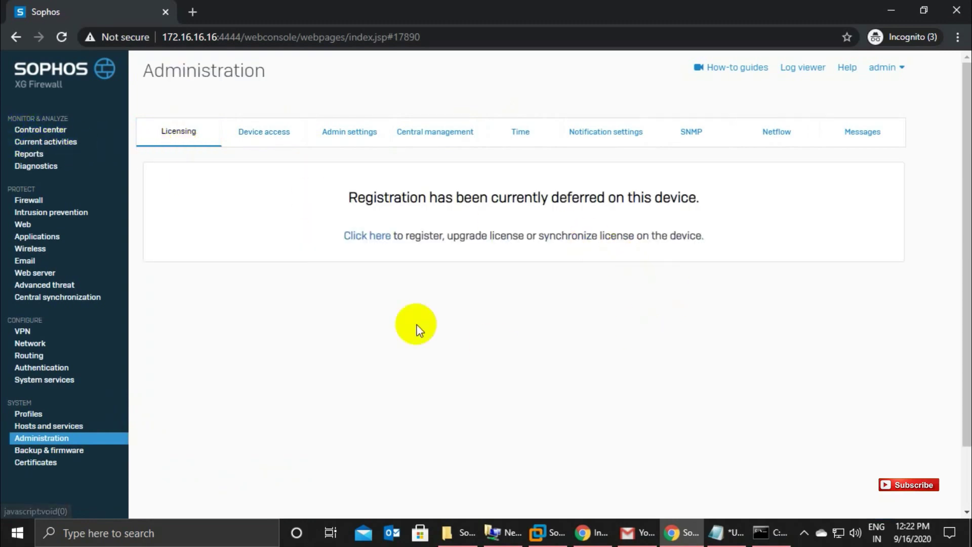
{"action": "left_click", "coordinate": [34, 133]}
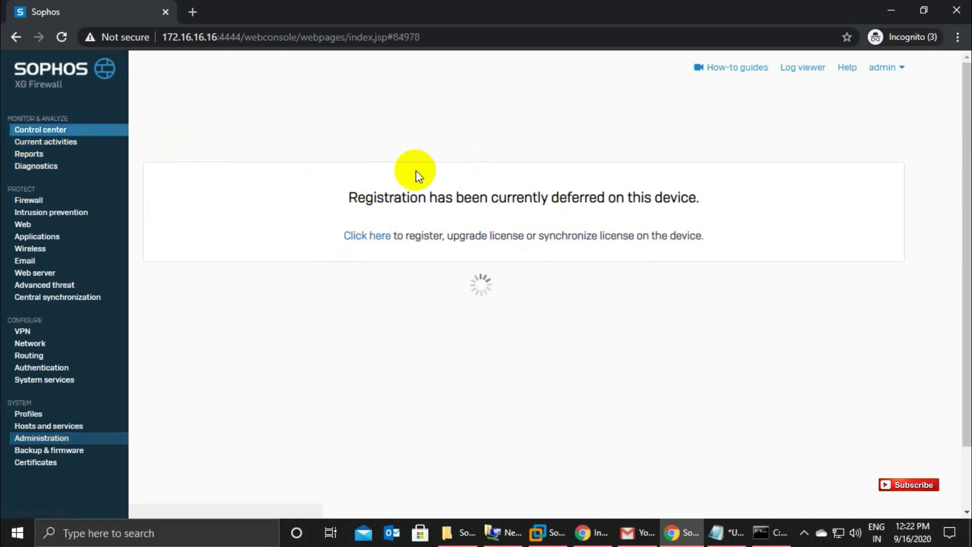